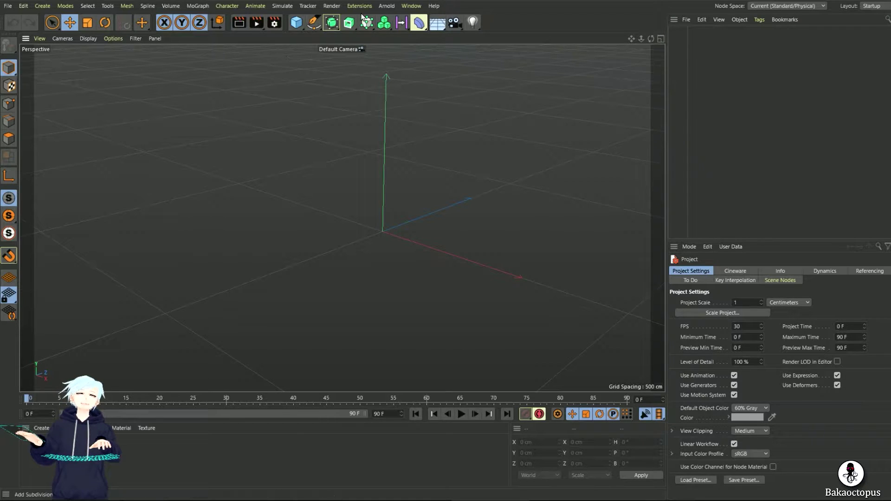
# Add a Landscape with Scale 0.85, 114 depth segments and Size Y 155 cm
pyautogui.click(296, 27)
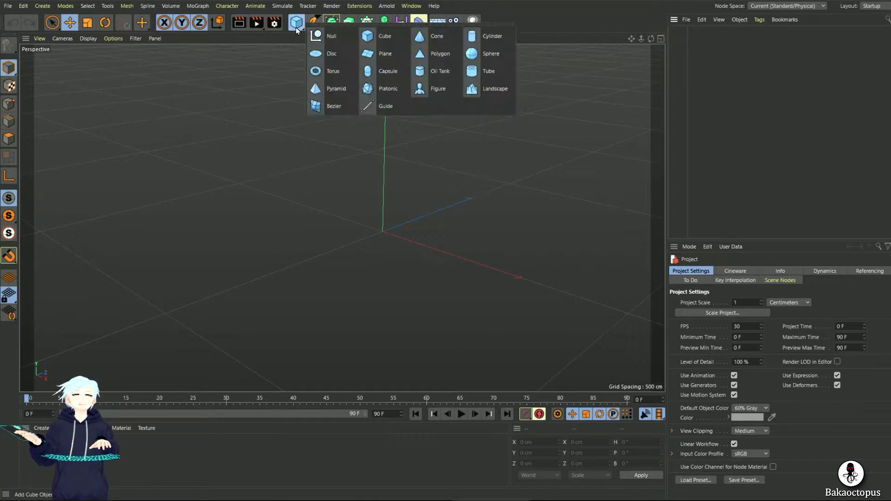
pyautogui.click(487, 88)
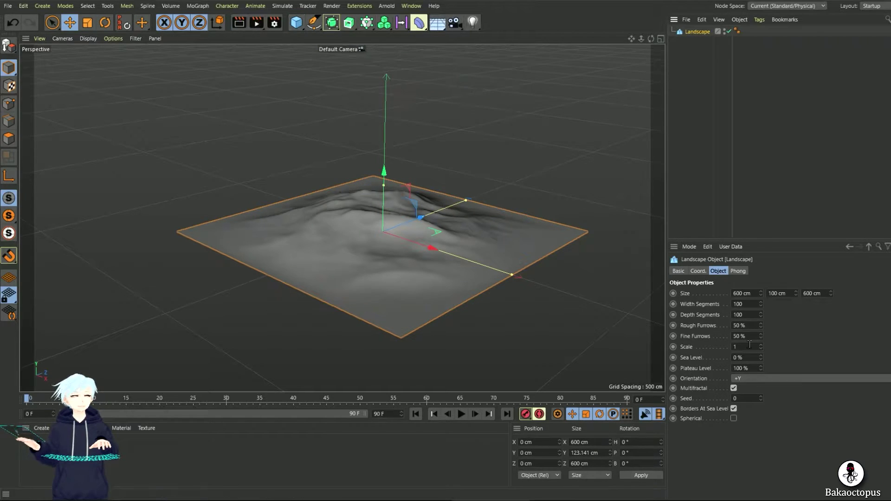
pyautogui.moveTo(761, 352); pyautogui.dragTo(761, 367)
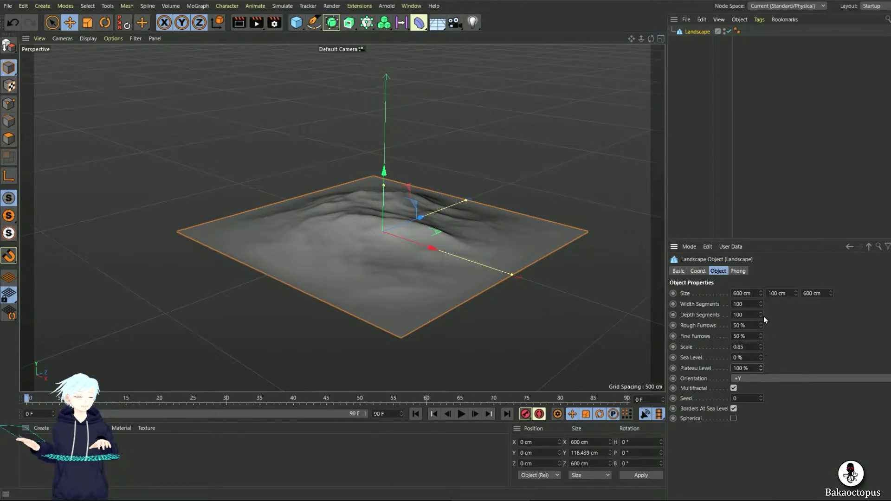
pyautogui.moveTo(760, 314); pyautogui.dragTo(758, 304)
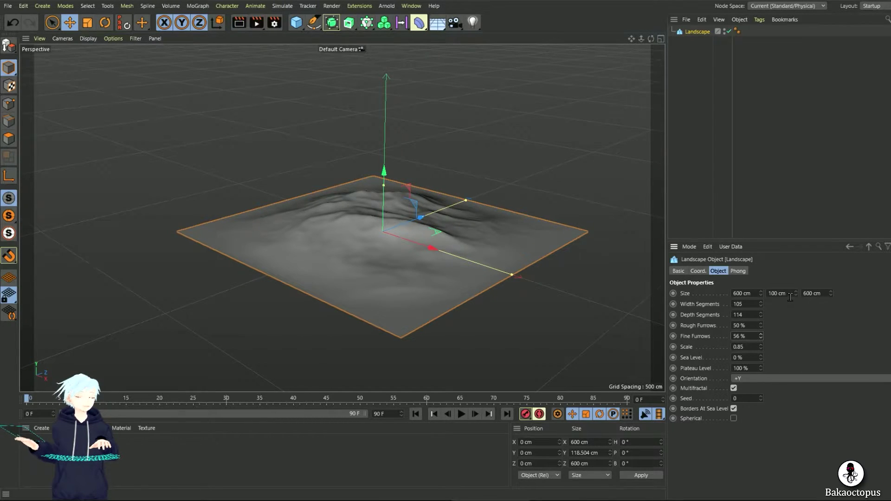
pyautogui.moveTo(796, 293); pyautogui.dragTo(796, 283)
# Scale the landscape up to about 2947 cm across and make it editable
pyautogui.press('t')
pyautogui.moveTo(282, 306); pyautogui.dragTo(525, 229)
pyautogui.scroll(-8, 524, 228)
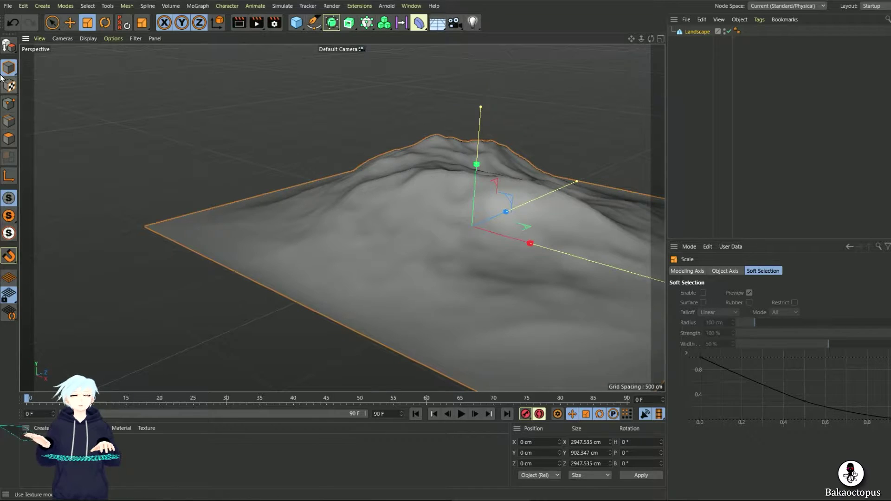
pyautogui.click(8, 45)
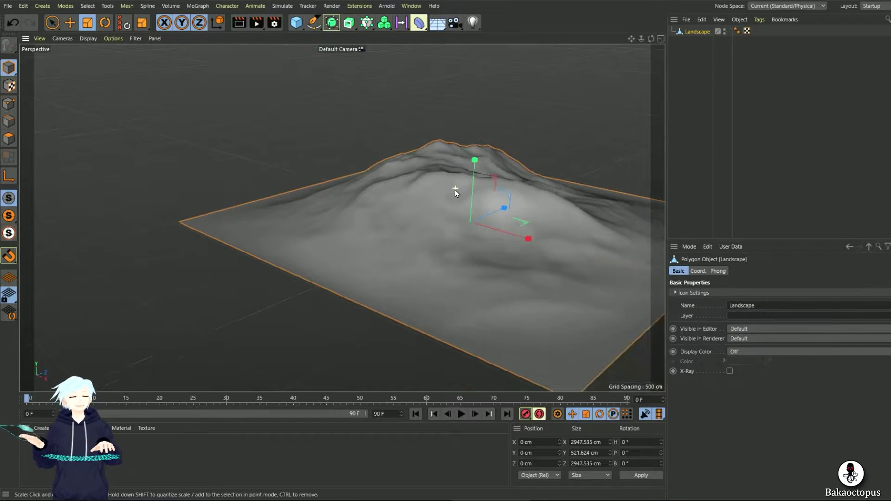
pyautogui.scroll(-2, 487, 138)
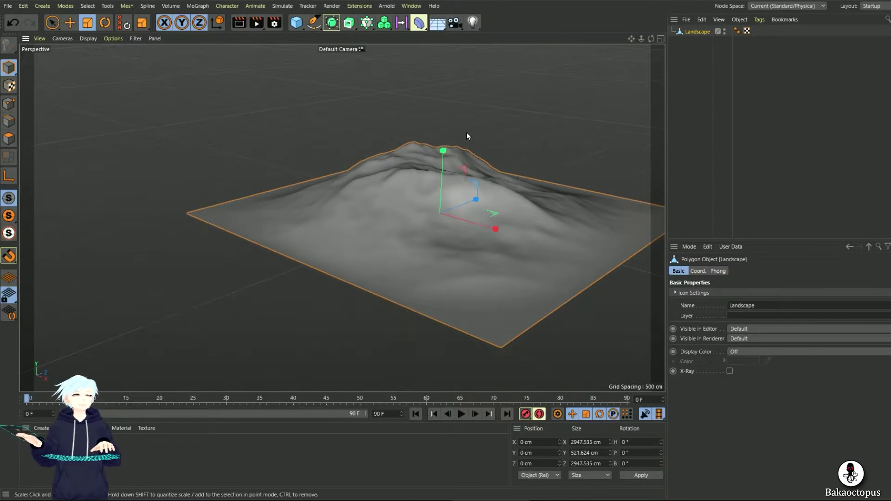
# Add a Sphere with a 50 cm radius
pyautogui.click(298, 23)
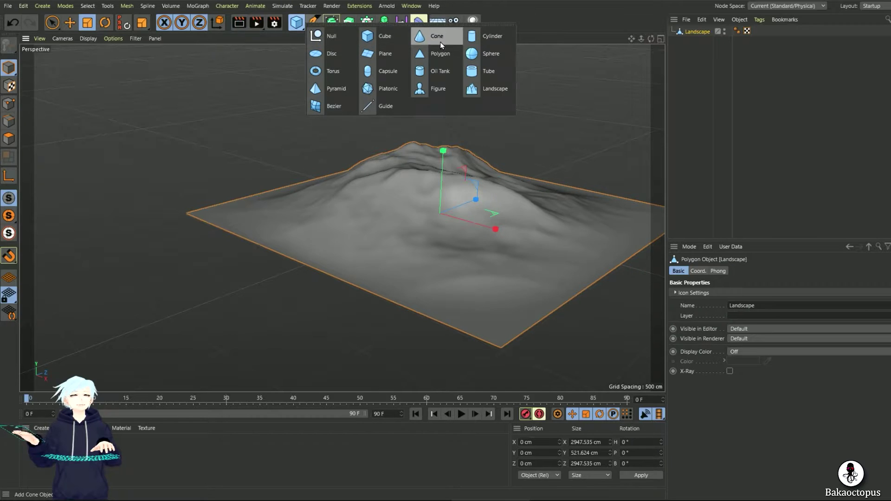
pyautogui.click(481, 53)
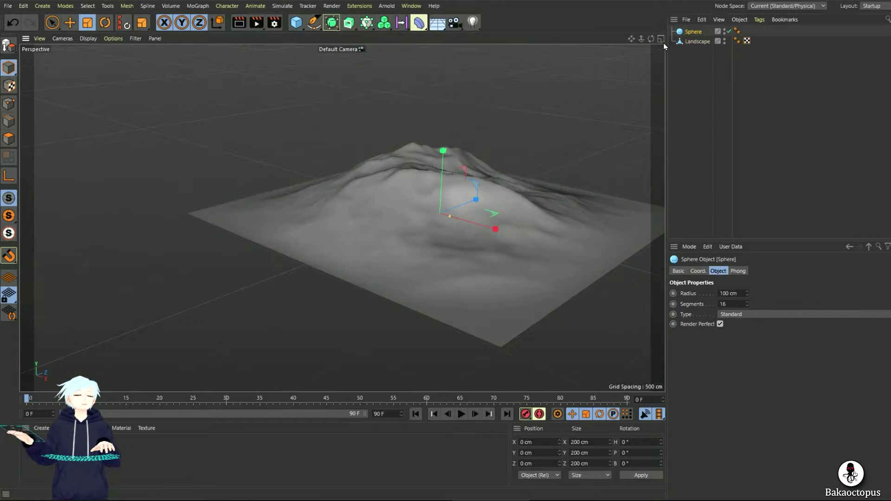
pyautogui.click(728, 293)
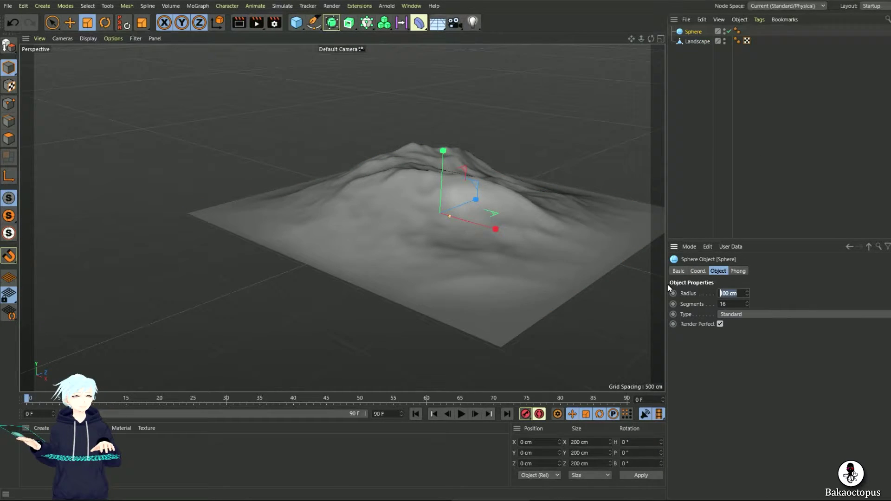
pyautogui.click(727, 204)
# Raise the Sphere above the landscape peak and make it editable
pyautogui.click(688, 34)
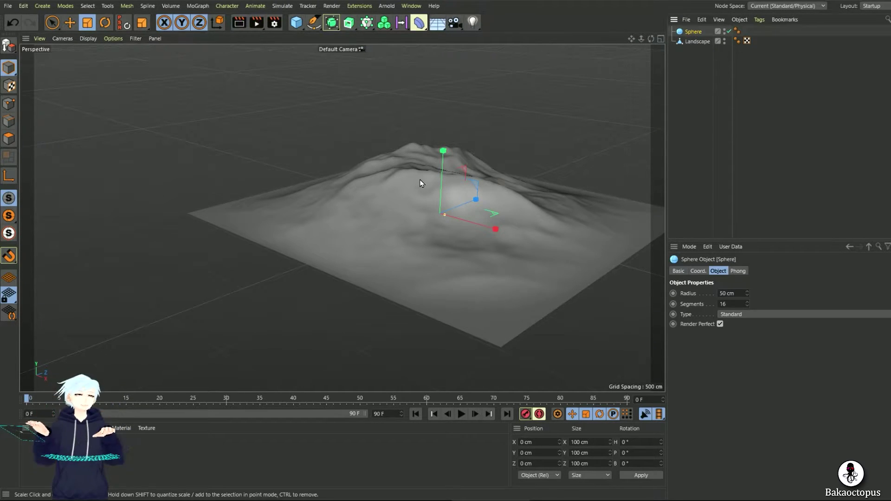
pyautogui.press('e')
pyautogui.moveTo(441, 152); pyautogui.dragTo(475, 89)
pyautogui.scroll(3, 483, 87)
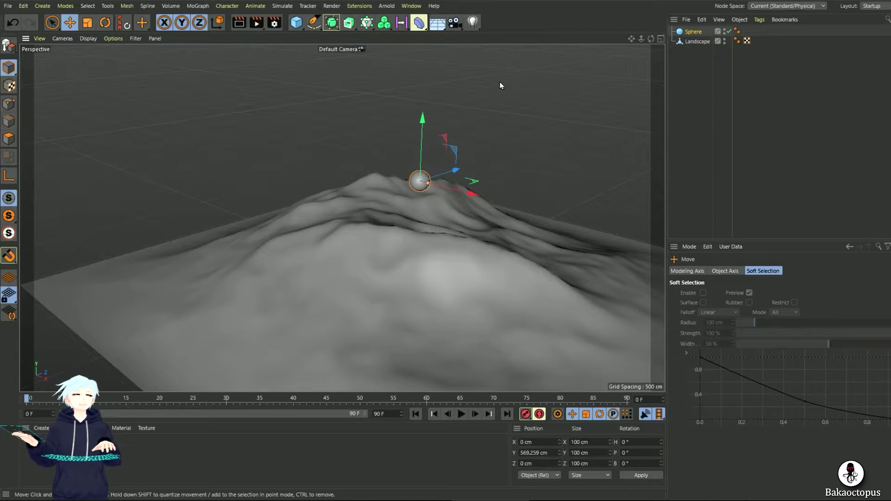
pyautogui.click(8, 45)
pyautogui.click(758, 144)
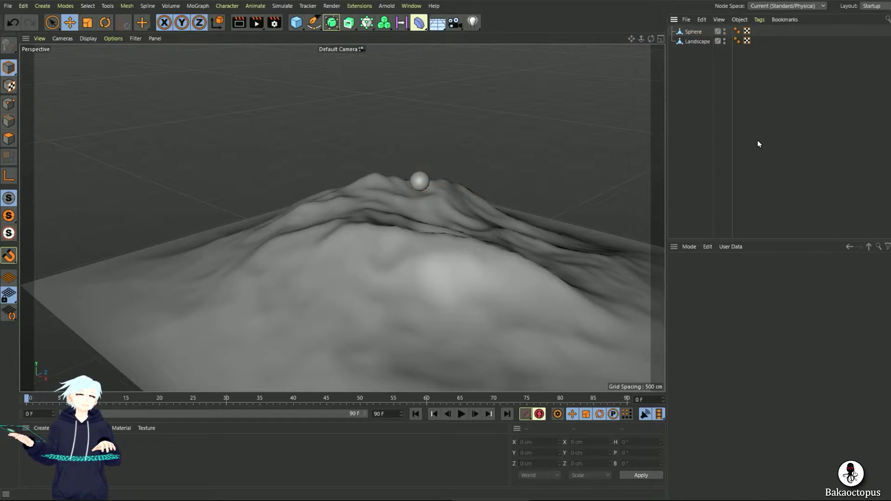
# Add a Null object and rename it 'Mover'
pyautogui.click(314, 22)
pyautogui.click(298, 30)
pyautogui.click(296, 23)
pyautogui.click(346, 37)
pyautogui.doubleClick(689, 32)
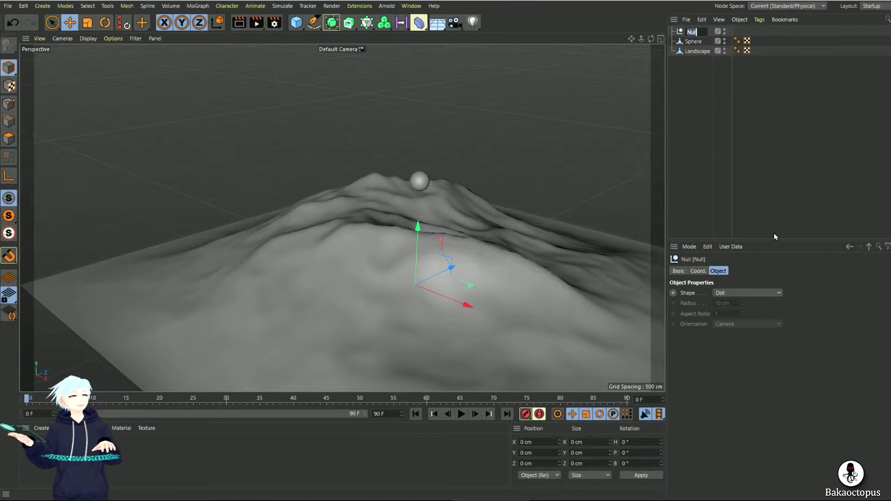
pyautogui.write('Mover')
pyautogui.press('Return')
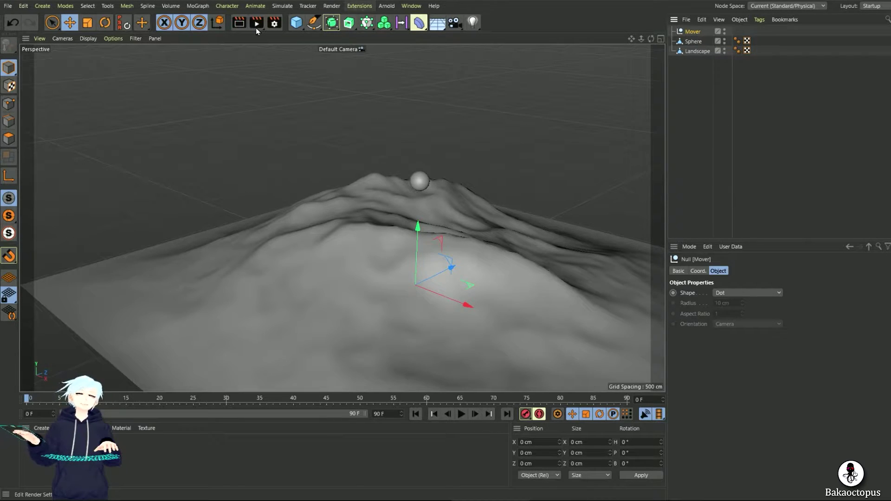
# Add another null as a child of Mover and rename it 'Top'
pyautogui.moveTo(296, 23); pyautogui.dragTo(321, 34)
pyautogui.moveTo(690, 31); pyautogui.dragTo(696, 47)
pyautogui.doubleClick(696, 41)
pyautogui.write('Top')
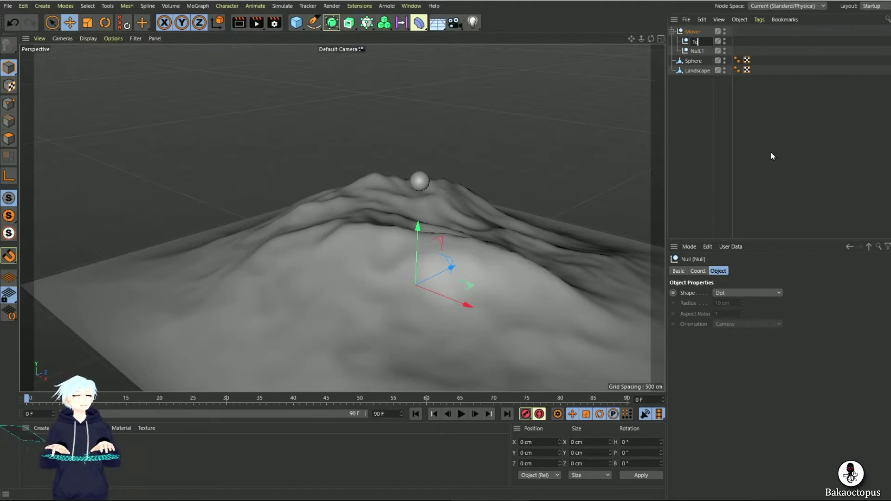
pyautogui.click(704, 53)
# Rename the second child null under Mover to 'bottom'
pyautogui.doubleClick(697, 51)
pyautogui.write('bottom')
pyautogui.press('Return')
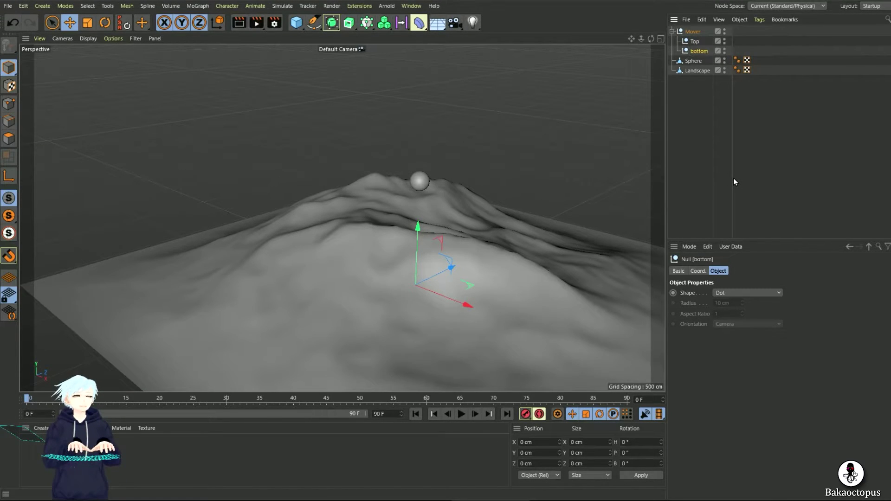
pyautogui.click(692, 46)
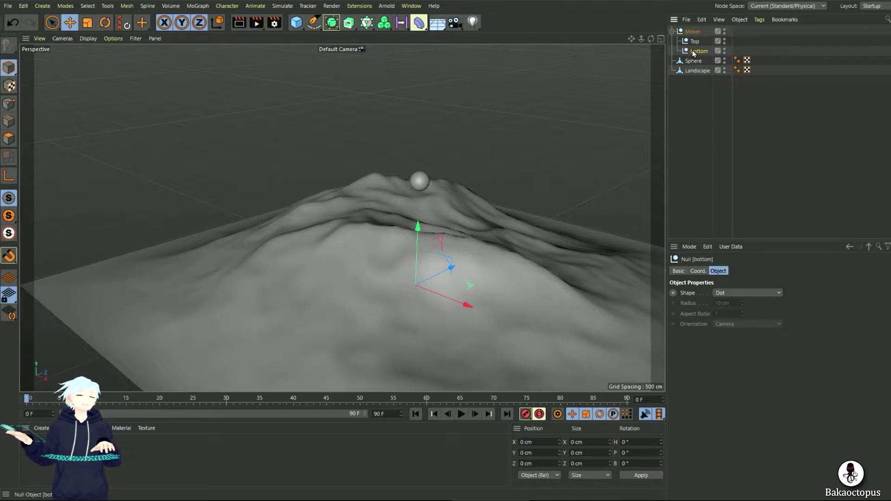
pyautogui.click(694, 42)
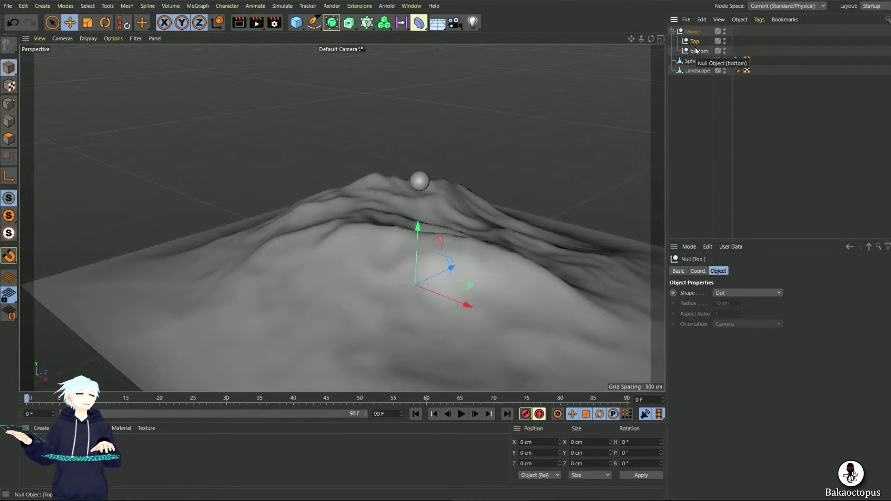
pyautogui.click(696, 51)
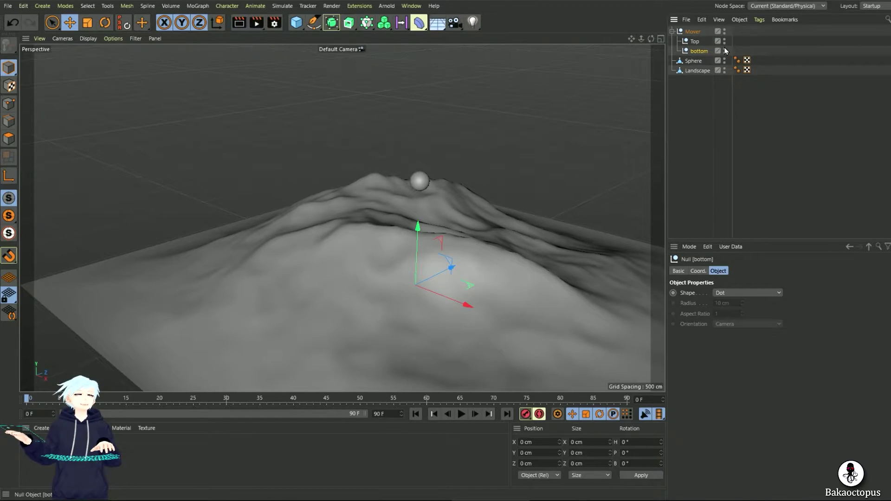
pyautogui.keyDown('alt'); pyautogui.moveTo(445, 198); pyautogui.dragTo(554, 184); pyautogui.keyUp('alt')
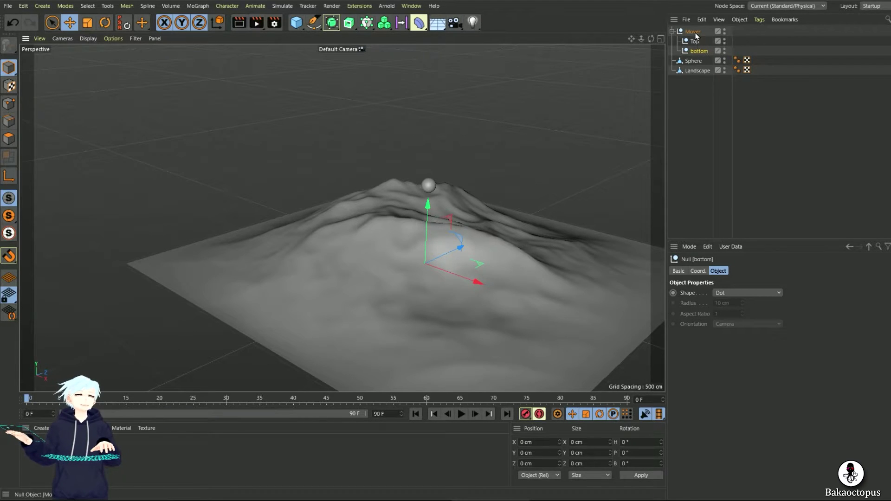
pyautogui.click(693, 97)
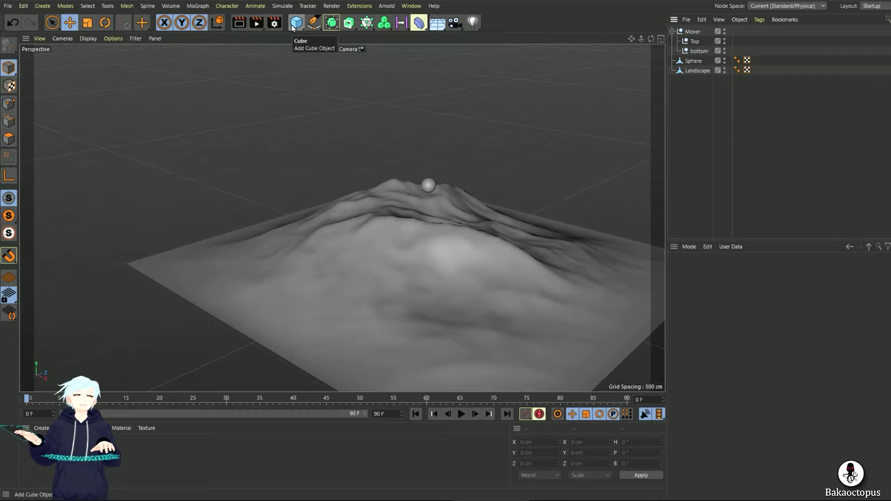
# Add a null under Mover, parent the Sphere to it, and rename it 'Object'
pyautogui.moveTo(293, 28); pyautogui.dragTo(334, 33)
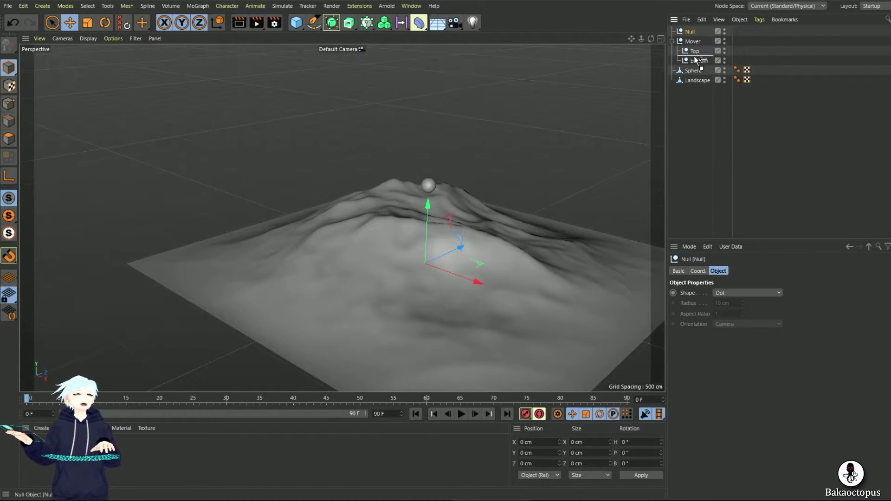
pyautogui.moveTo(694, 61); pyautogui.dragTo(694, 74)
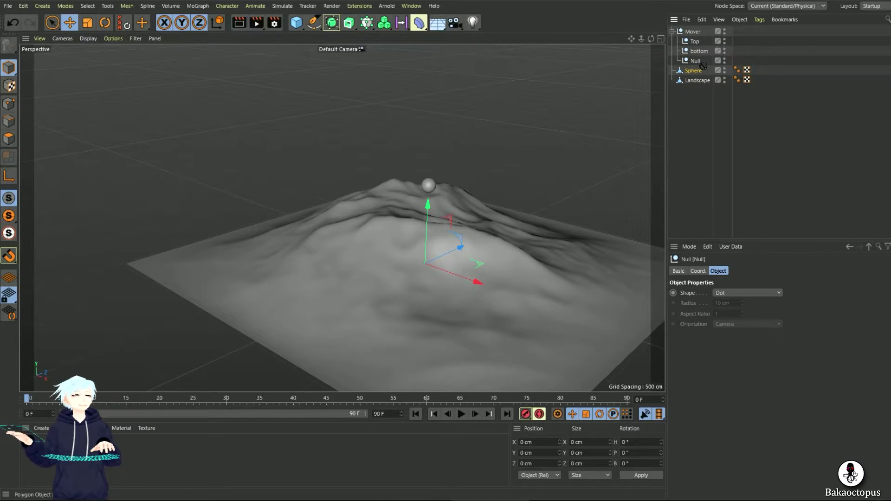
pyautogui.moveTo(700, 62); pyautogui.dragTo(700, 62)
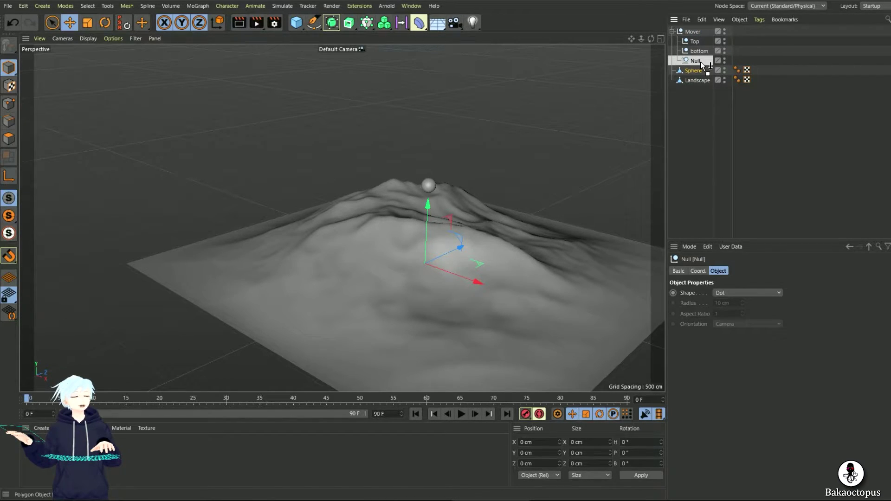
pyautogui.moveTo(700, 62); pyautogui.dragTo(700, 63)
pyautogui.doubleClick(696, 61)
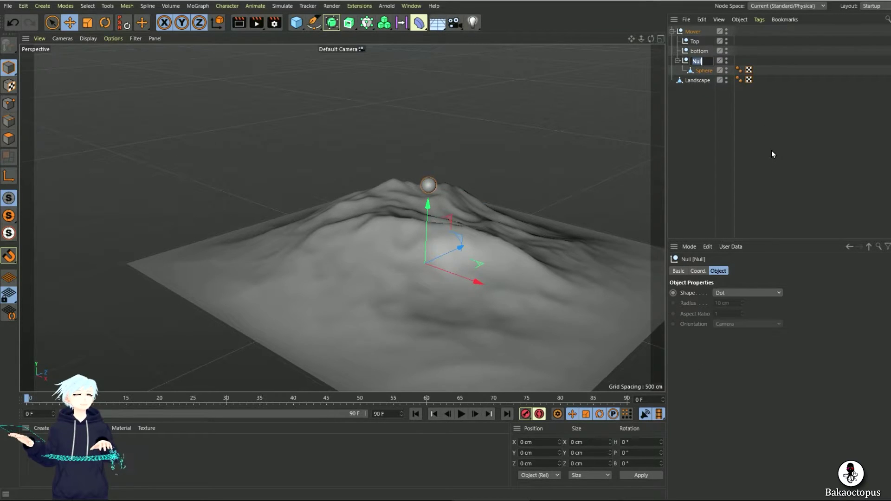
pyautogui.write('Object')
pyautogui.press('Return')
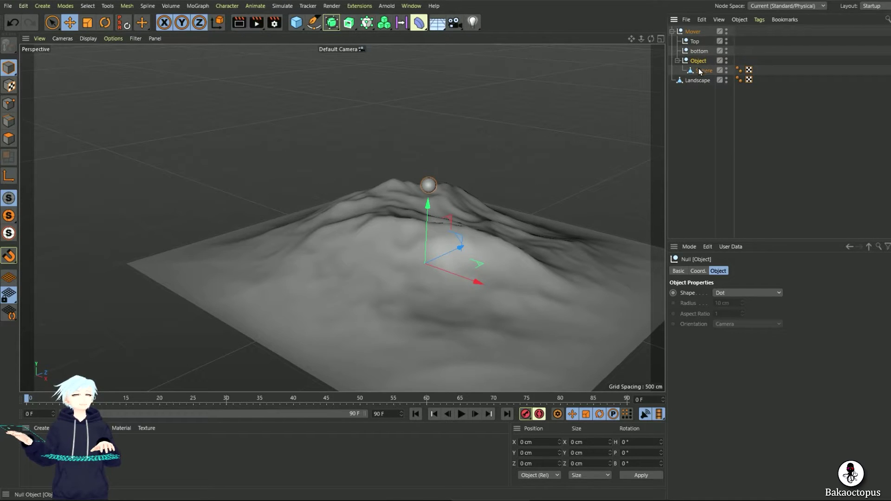
# Maximize the Right view and frame the landscape and sphere
pyautogui.middleClick(517, 193)
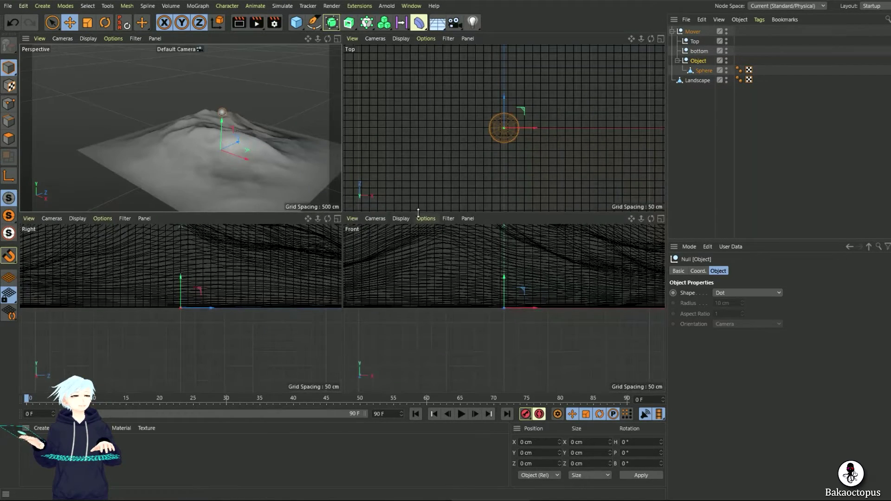
pyautogui.middleClick(529, 152)
pyautogui.middleClick(346, 199)
pyautogui.middleClick(249, 245)
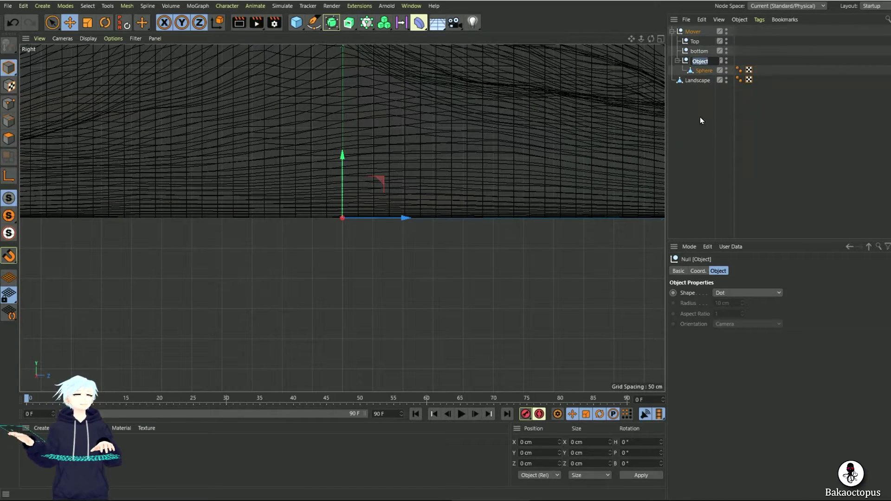
pyautogui.click(701, 70)
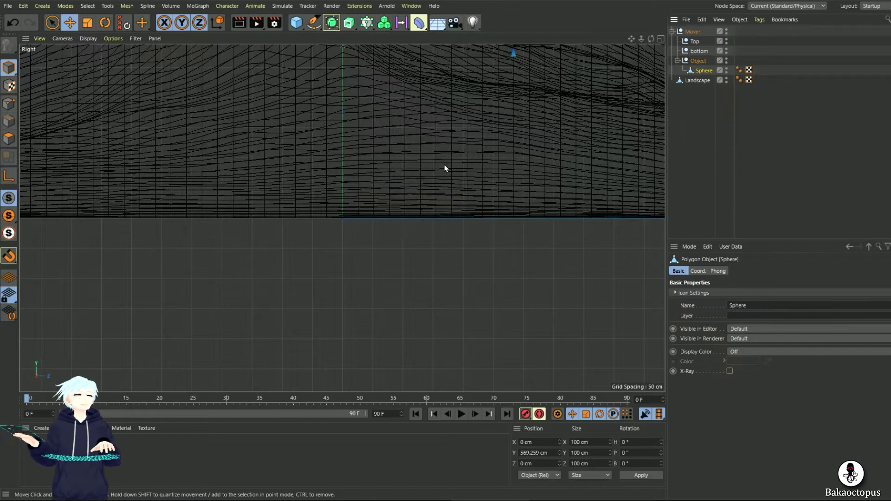
pyautogui.press('h')
# Reset the Sphere's Y position to 0 cm at the Object null's origin
pyautogui.click(697, 62)
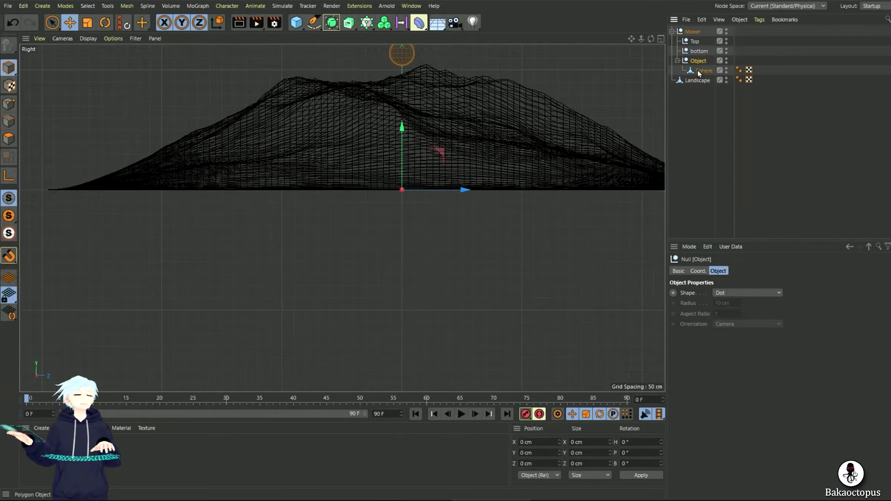
pyautogui.click(698, 271)
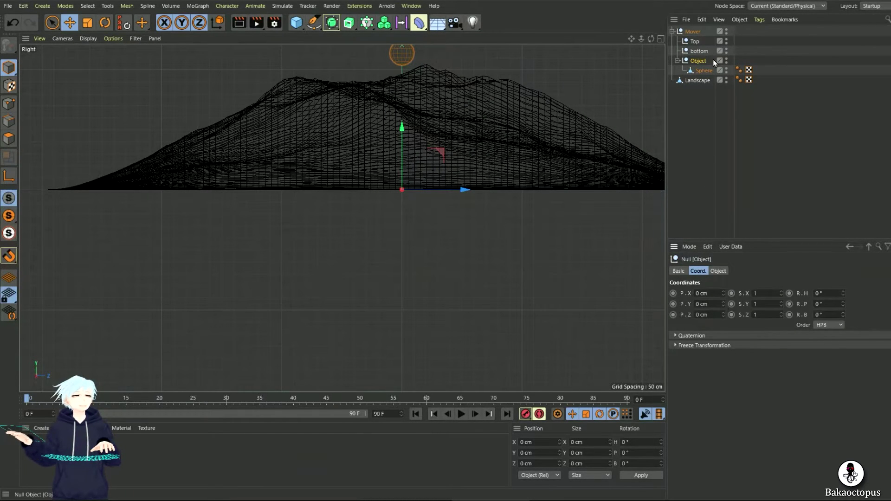
pyautogui.click(704, 70)
pyautogui.rightClick(725, 305)
pyautogui.scroll(3, 365, 123)
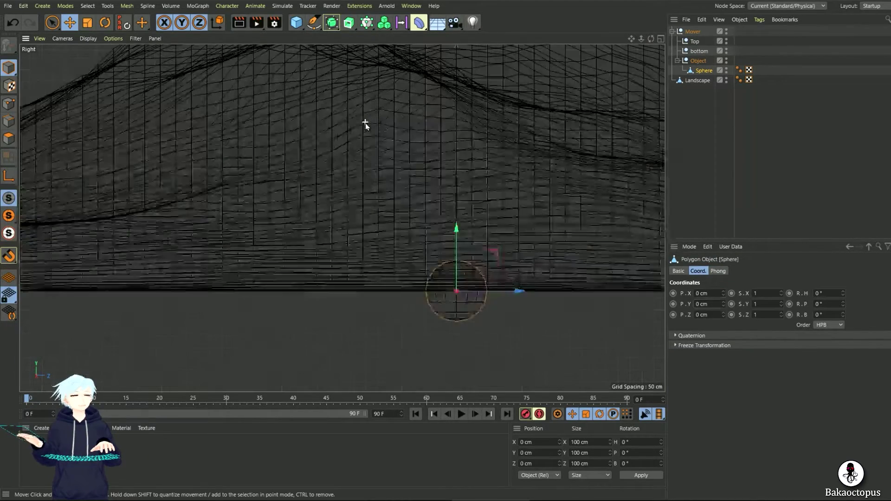
pyautogui.scroll(3, 514, 242)
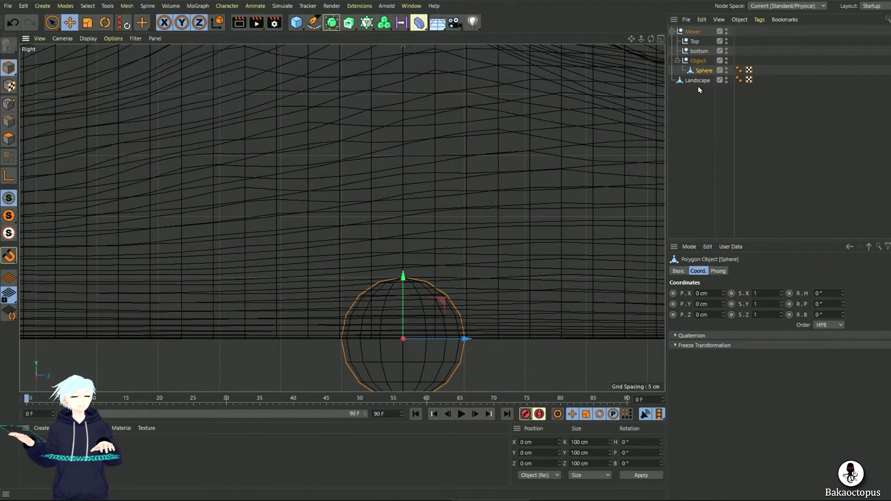
pyautogui.press('Up')
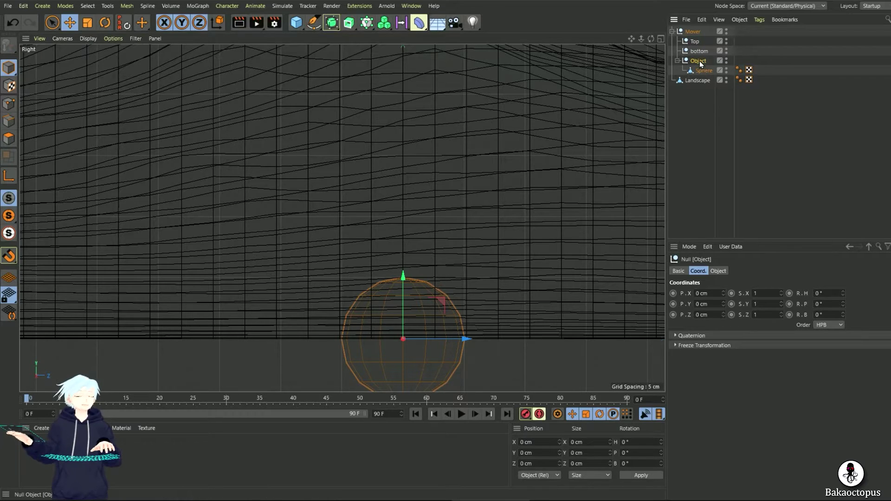
# Set the Object null's display Shape to Diamond with X orientation
pyautogui.click(712, 271)
pyautogui.click(727, 291)
pyautogui.click(758, 358)
pyautogui.scroll(-2, 747, 323)
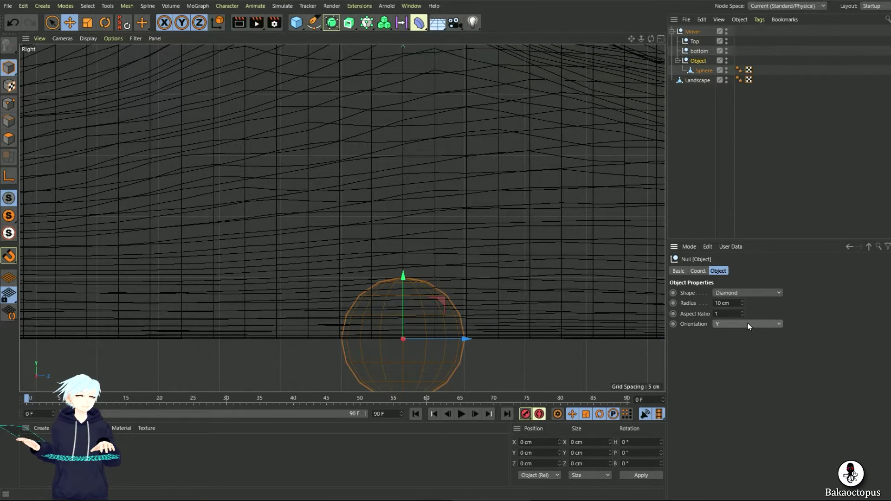
pyautogui.scroll(1, 748, 323)
# Raise the Sphere to about Y 49.4 cm so its bottom rests on the diamond
pyautogui.scroll(3, 469, 335)
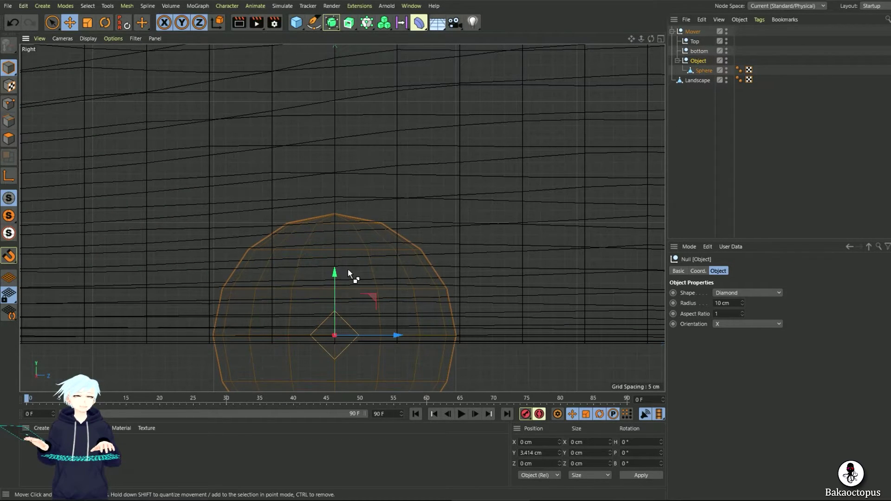
pyautogui.click(704, 71)
pyautogui.moveTo(335, 285); pyautogui.dragTo(370, 168)
pyautogui.scroll(10, 334, 377)
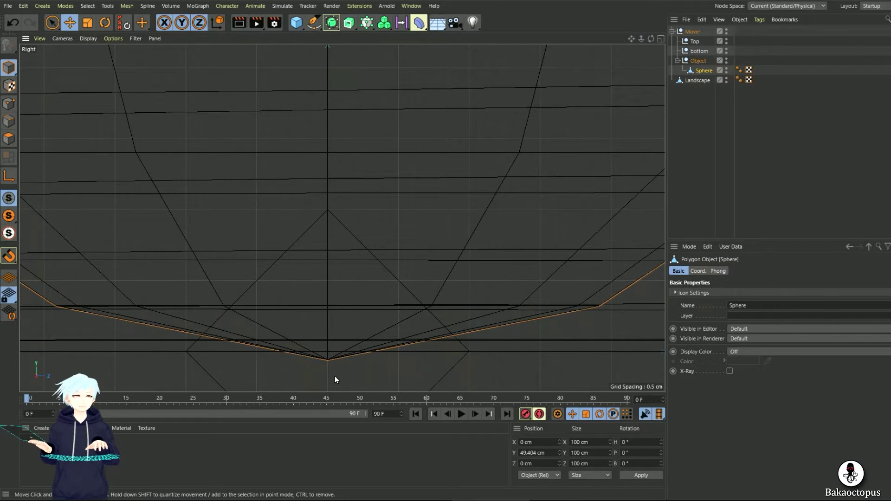
pyautogui.scroll(-8, 335, 376)
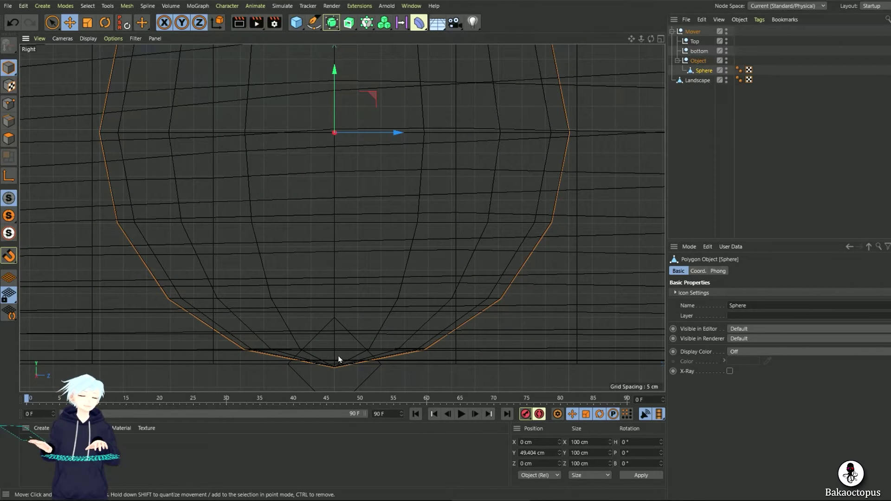
pyautogui.scroll(-5, 287, 361)
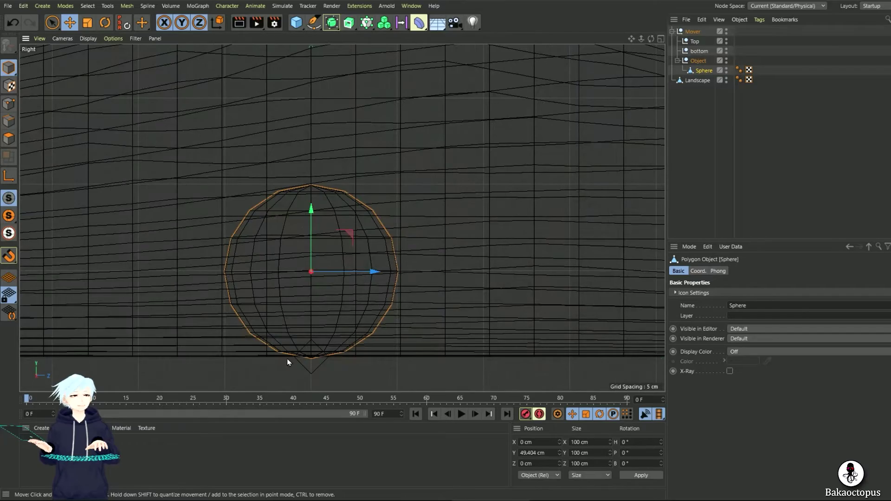
pyautogui.scroll(2, 398, 356)
pyautogui.scroll(-5, 418, 339)
# Add a new top-level null and rename it 'Xpresso'
pyautogui.click(694, 104)
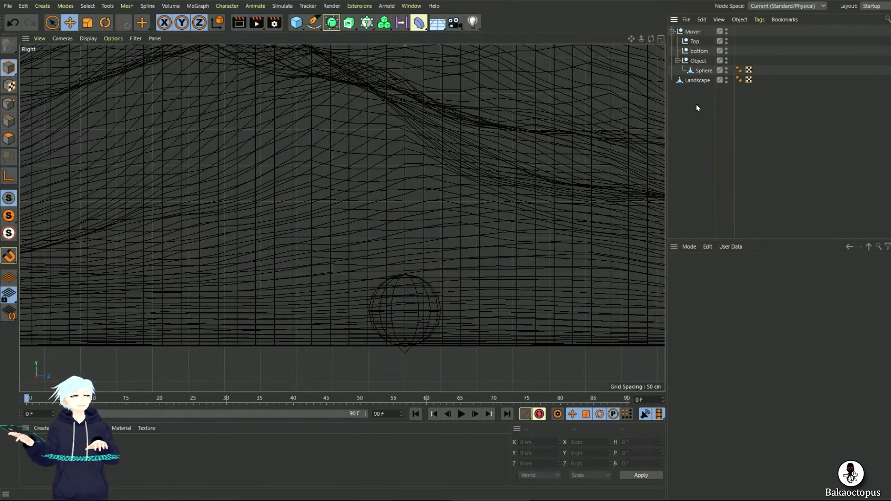
pyautogui.click(296, 22)
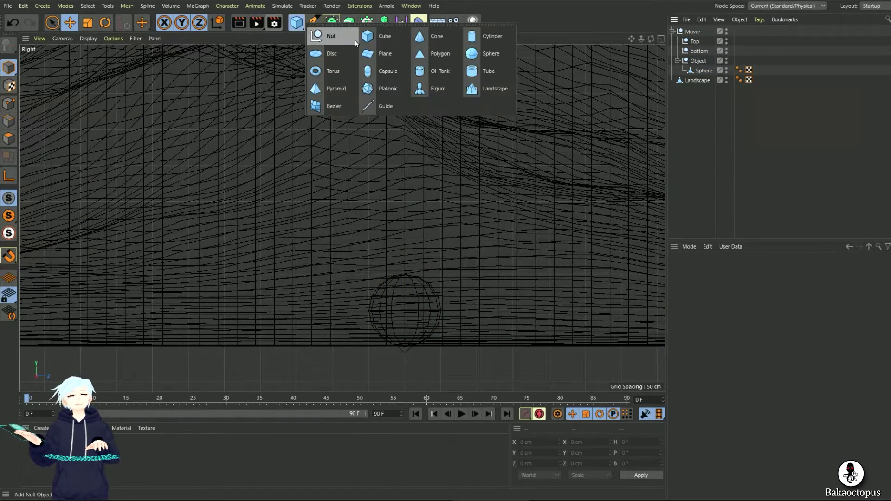
pyautogui.click(336, 40)
pyautogui.rightClick(701, 44)
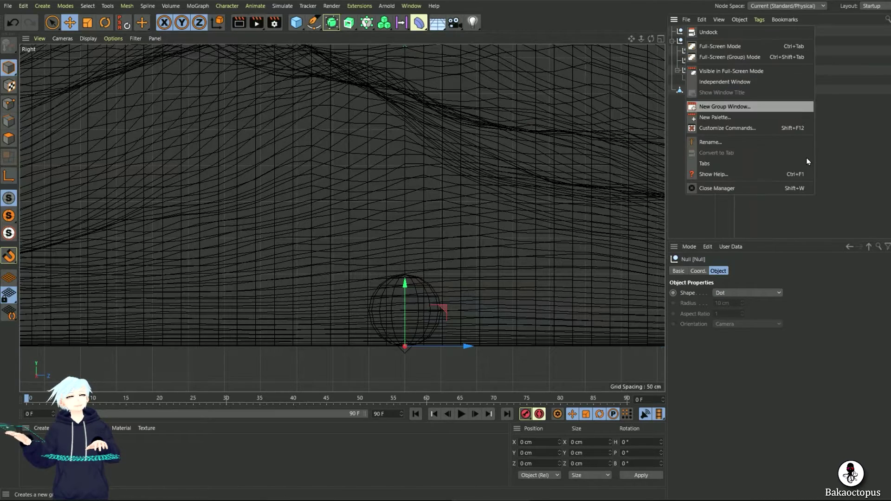
pyautogui.press('Escape')
pyautogui.doubleClick(691, 32)
pyautogui.write('Xpresso')
pyautogui.press('Return')
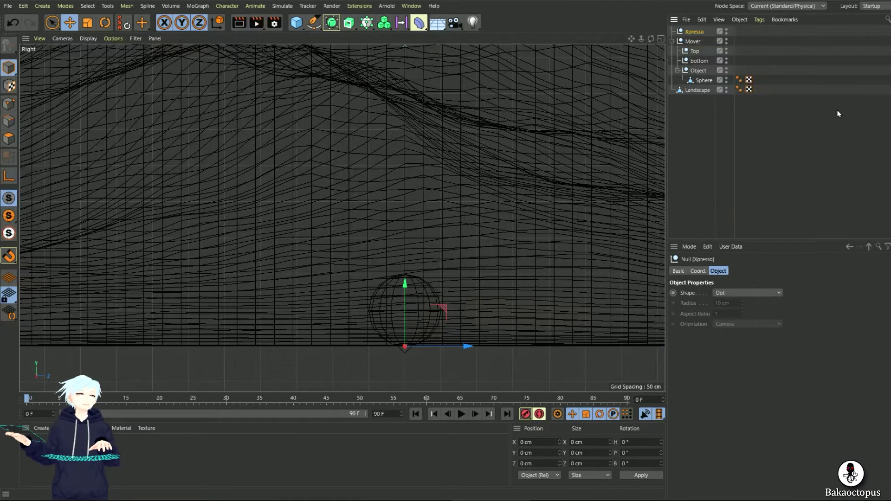
# Add an XPresso tag to the Xpresso null and place a Ray Collision node in the graph
pyautogui.rightClick(702, 34)
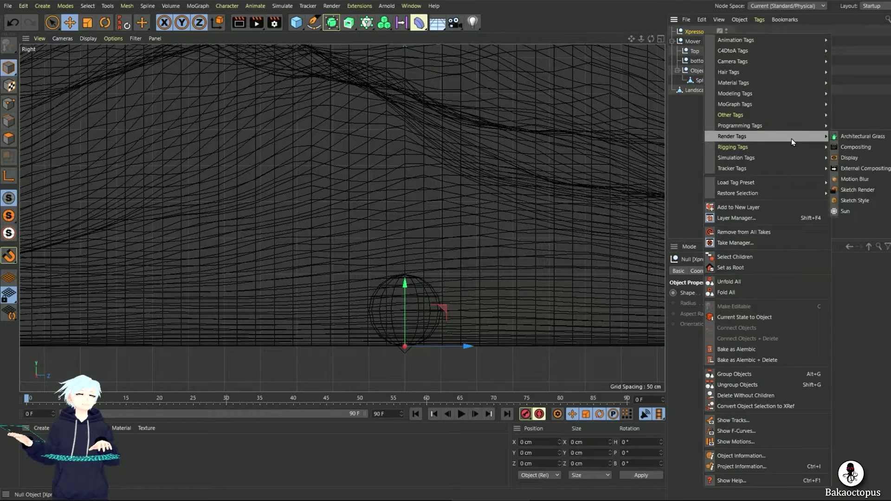
pyautogui.moveTo(798, 125)
pyautogui.click(864, 155)
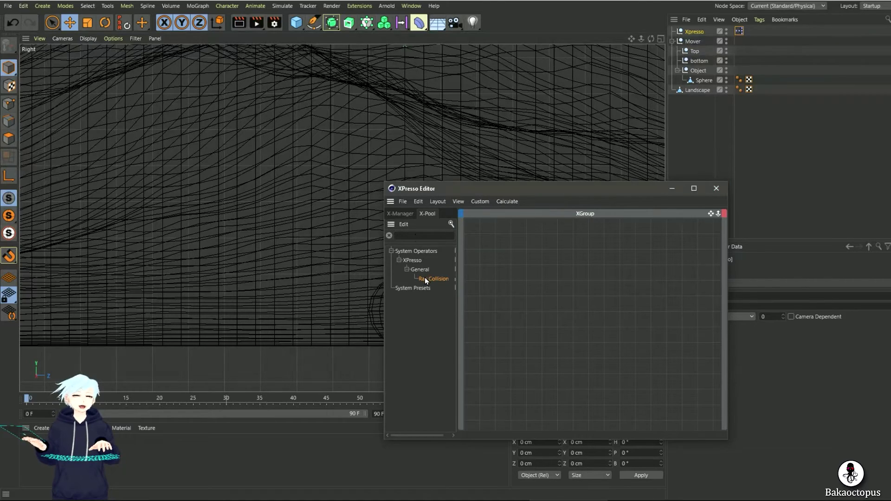
pyautogui.moveTo(425, 278); pyautogui.dragTo(597, 261)
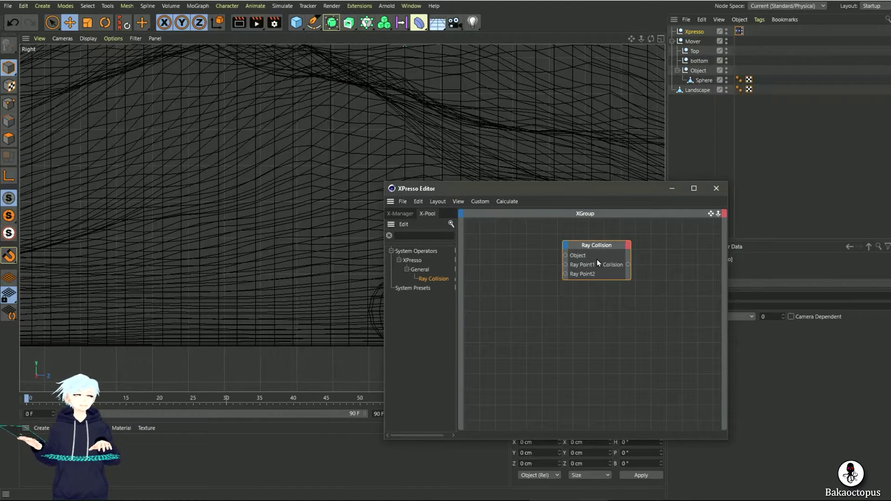
pyautogui.moveTo(546, 240); pyautogui.dragTo(650, 289)
pyautogui.moveTo(621, 187); pyautogui.dragTo(499, 178)
pyautogui.scroll(-2, 527, 260)
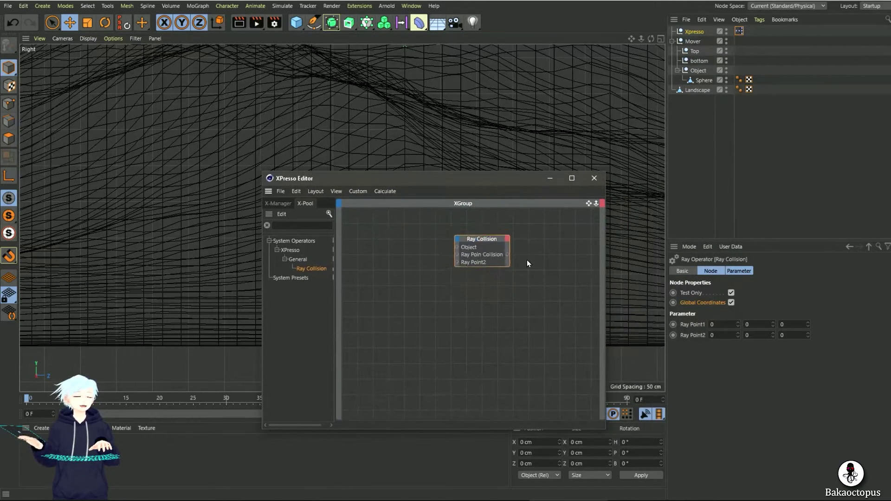
pyautogui.scroll(2, 520, 231)
pyautogui.scroll(2, 520, 229)
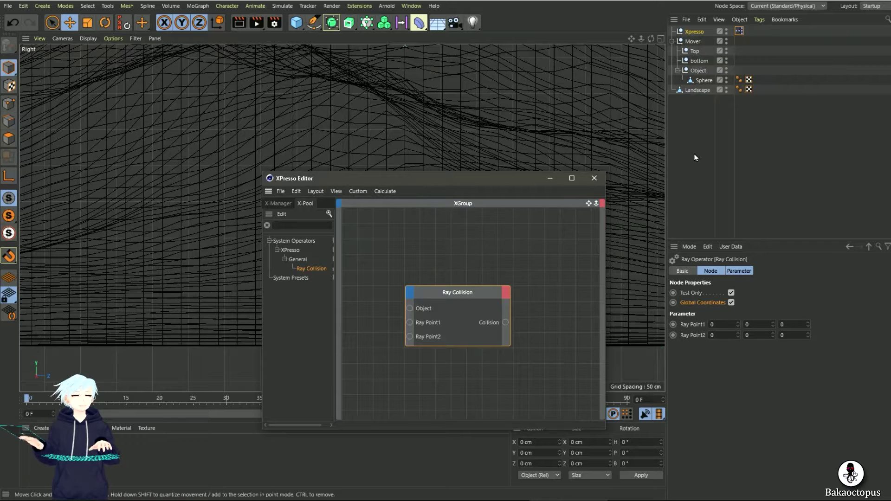
# Bring the Top and bottom nulls into the XPresso graph as stacked nodes
pyautogui.click(698, 61)
pyautogui.keyDown('ctrl'); pyautogui.click(695, 51); pyautogui.keyUp('ctrl')
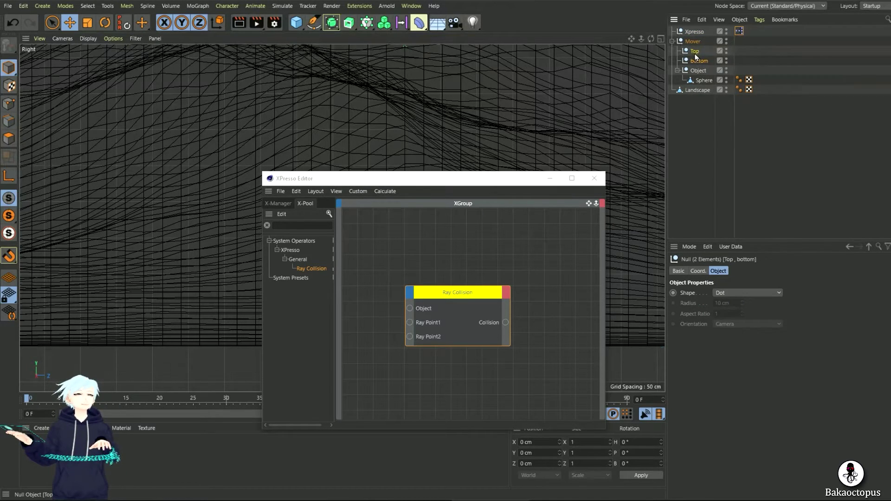
pyautogui.moveTo(372, 275); pyautogui.dragTo(342, 328)
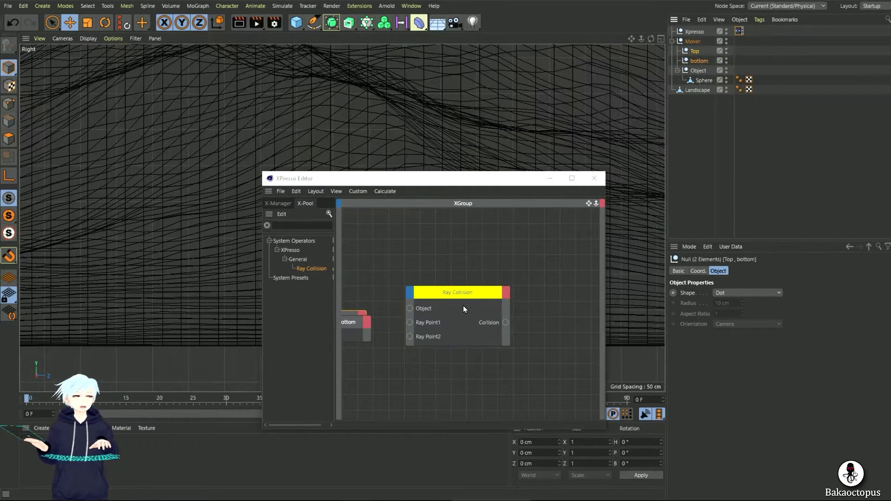
pyautogui.moveTo(466, 304); pyautogui.dragTo(543, 271)
pyautogui.moveTo(354, 320); pyautogui.dragTo(396, 352)
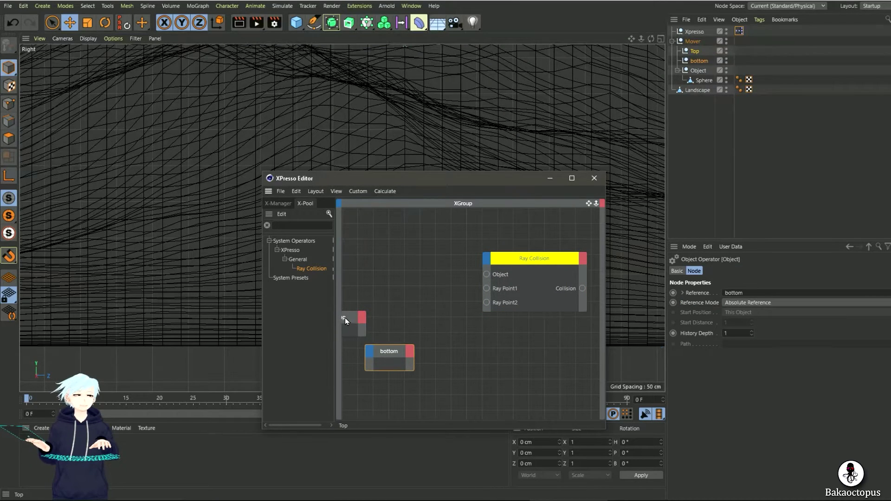
pyautogui.moveTo(345, 317); pyautogui.dragTo(409, 296)
# Wire Top's and bottom's Global Position outputs into Ray Point1 and Ray Point2
pyautogui.click(416, 302)
pyautogui.moveTo(456, 363)
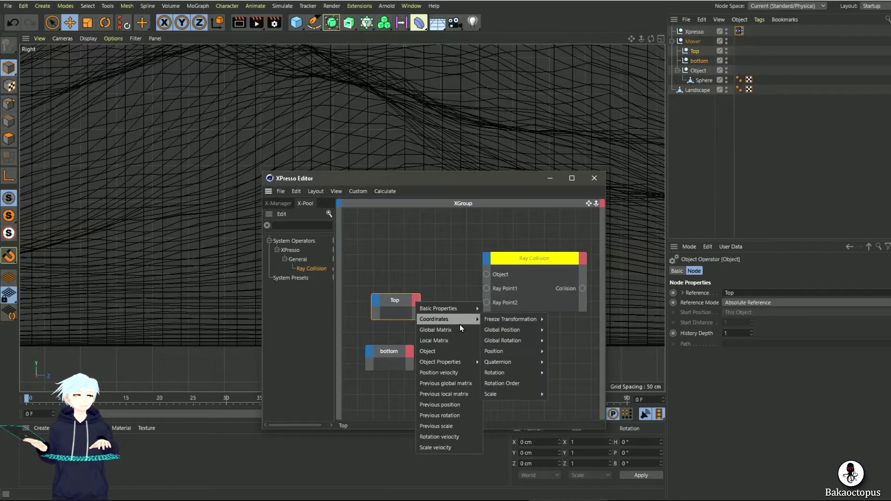
pyautogui.moveTo(468, 321)
pyautogui.moveTo(506, 329)
pyautogui.click(576, 330)
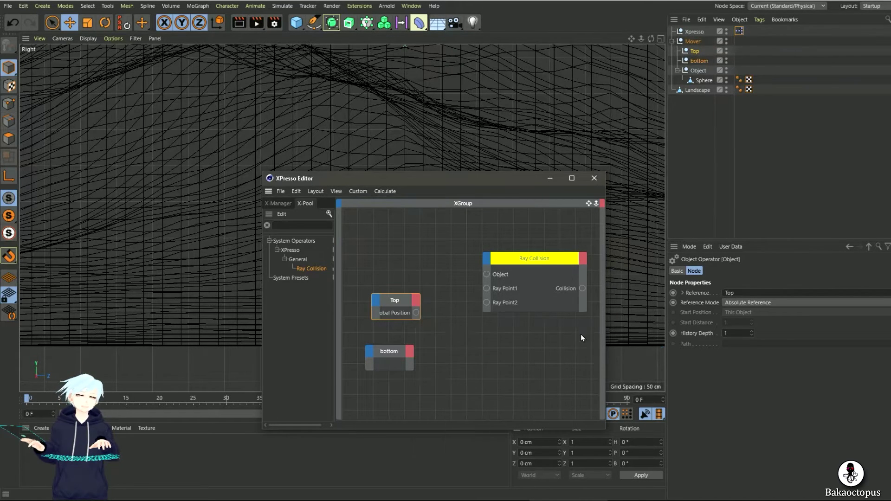
pyautogui.click(410, 351)
pyautogui.moveTo(455, 365)
pyautogui.moveTo(509, 374)
pyautogui.click(573, 375)
pyautogui.moveTo(410, 364); pyautogui.dragTo(486, 303)
pyautogui.moveTo(415, 315); pyautogui.dragTo(486, 288)
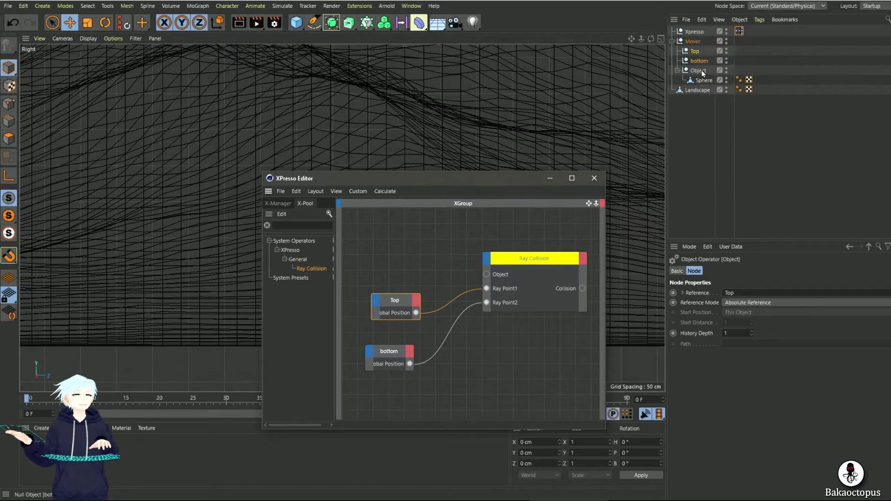
# Add a Landscape node and connect its Object output to Ray Collision's Object input
pyautogui.moveTo(693, 92); pyautogui.dragTo(408, 237)
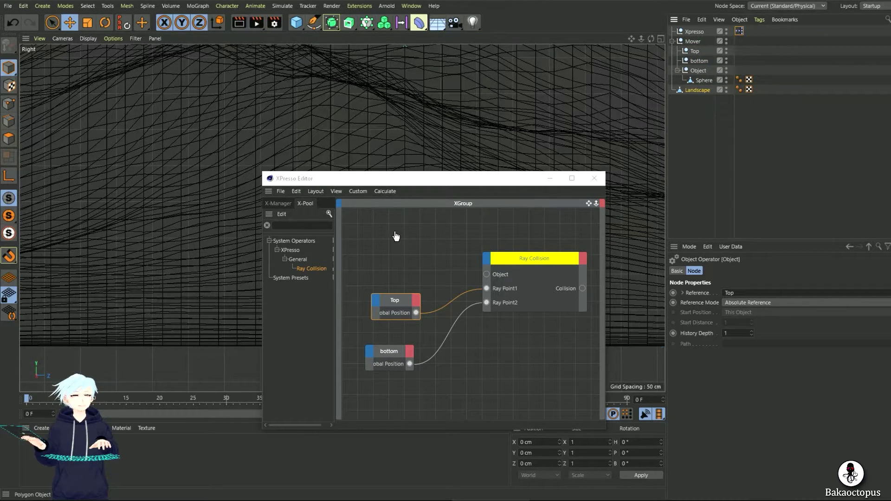
pyautogui.moveTo(396, 237); pyautogui.dragTo(396, 224)
pyautogui.click(372, 224)
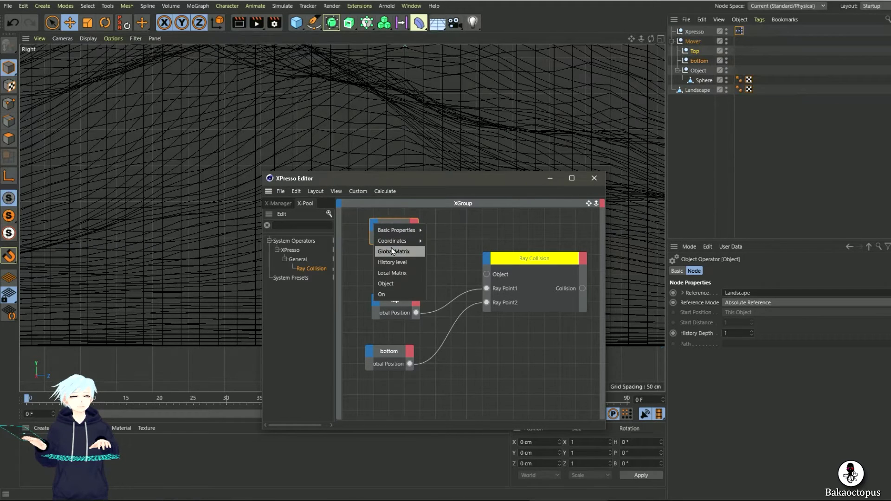
pyautogui.moveTo(421, 231)
pyautogui.press('Escape')
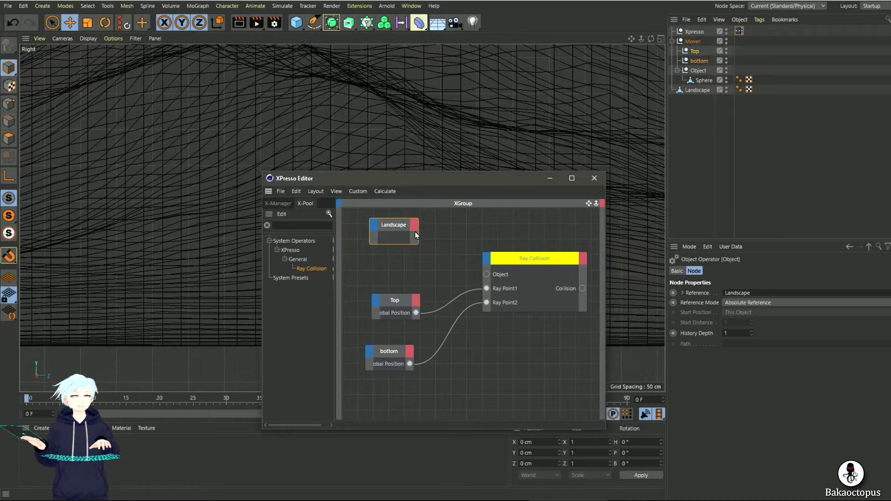
pyautogui.click(415, 232)
pyautogui.click(427, 258)
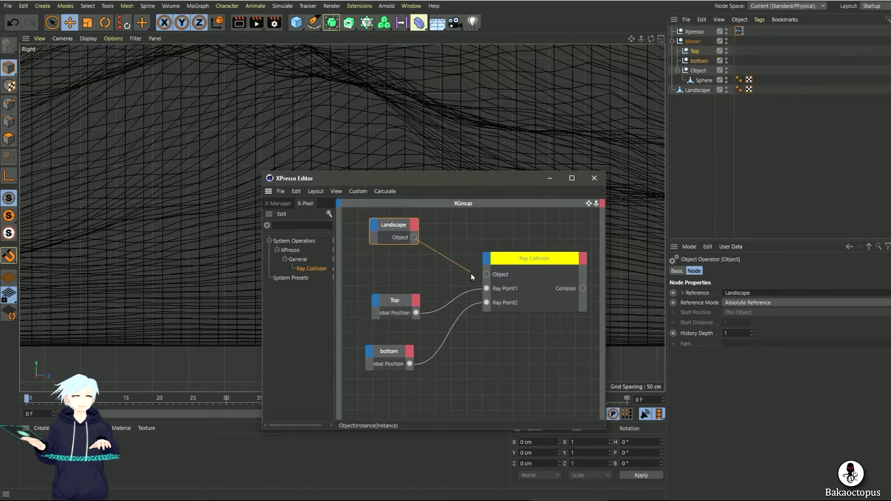
pyautogui.moveTo(472, 273); pyautogui.dragTo(486, 274)
pyautogui.scroll(-4, 433, 274)
pyautogui.scroll(2, 444, 266)
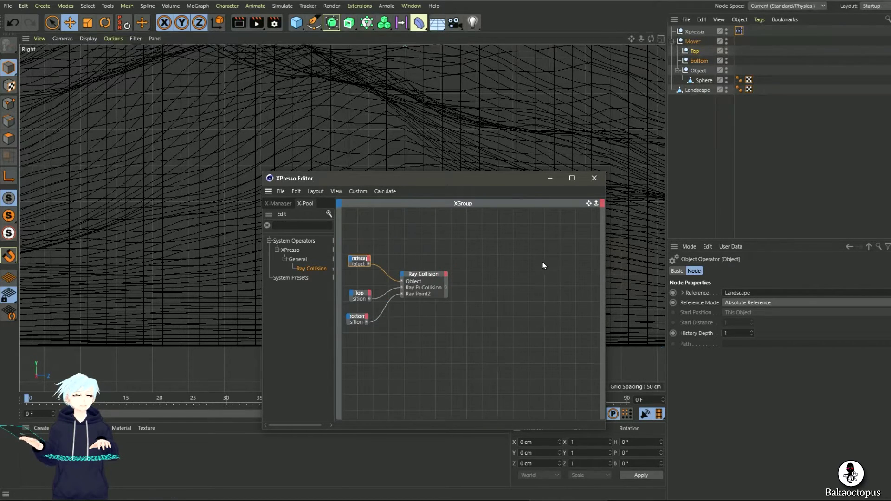
# Drive the Object node's Global Position from Ray Collision's Hit Position, then close the editor
pyautogui.click(698, 70)
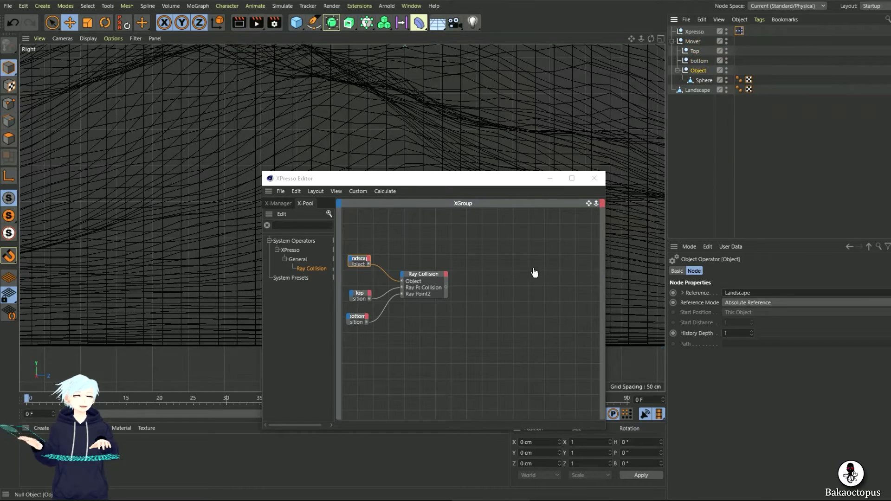
pyautogui.moveTo(533, 273); pyautogui.dragTo(520, 273)
pyautogui.click(445, 274)
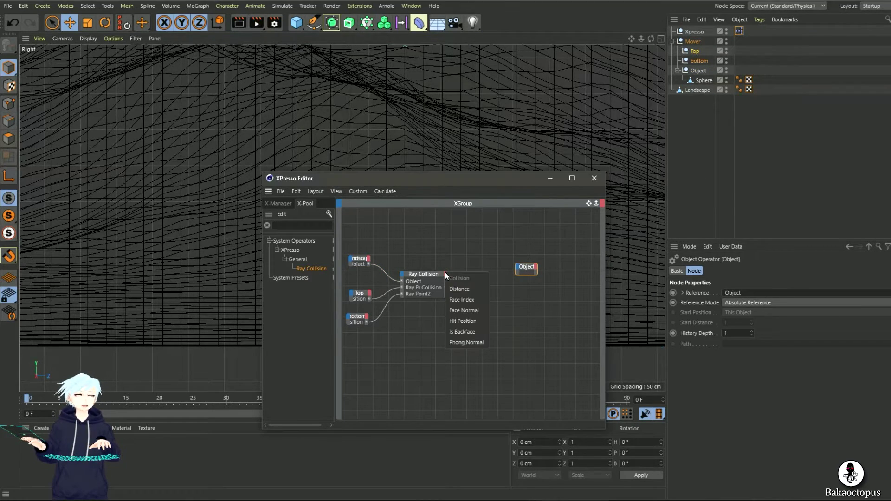
pyautogui.click(467, 323)
pyautogui.scroll(3, 462, 311)
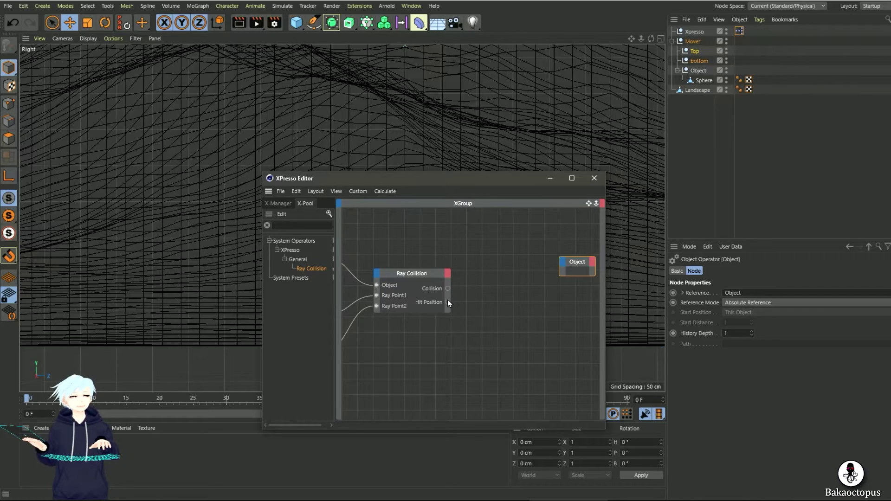
pyautogui.moveTo(448, 302); pyautogui.dragTo(708, 291)
pyautogui.scroll(-3, 464, 262)
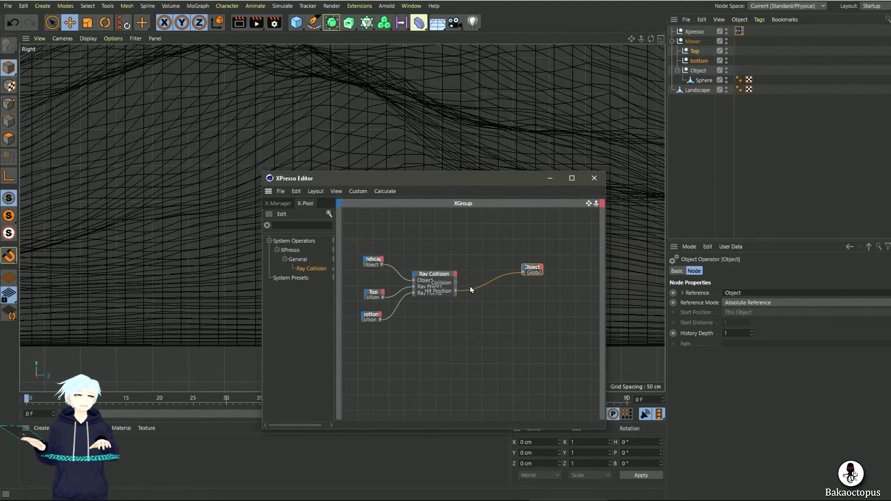
pyautogui.moveTo(440, 261); pyautogui.dragTo(511, 260)
pyautogui.click(550, 178)
pyautogui.scroll(-3, 415, 204)
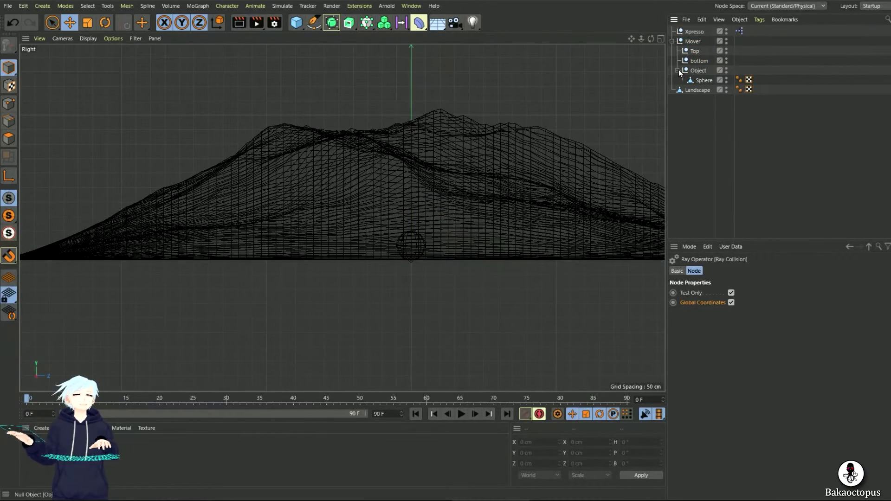
# Raise the Top null to Y 623.1 cm
pyautogui.click(698, 61)
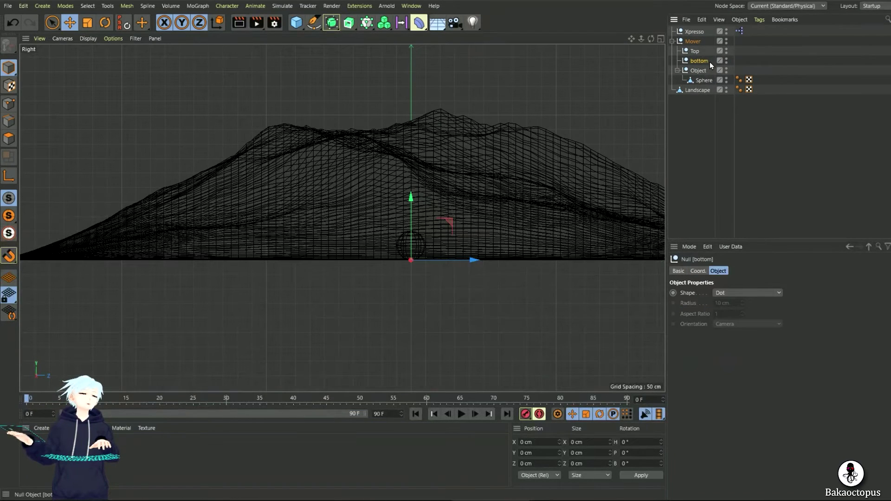
pyautogui.click(694, 51)
pyautogui.moveTo(411, 198); pyautogui.dragTo(411, 80)
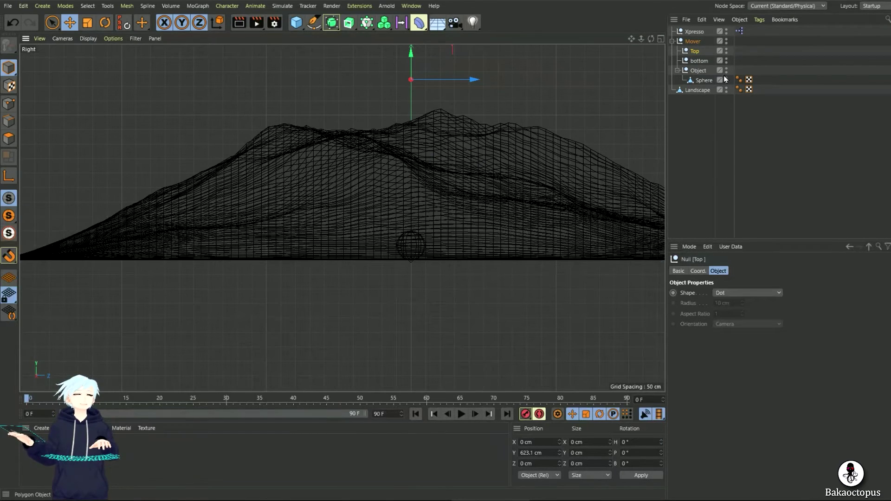
# Turn off Test Only on the Ray Collision node and return to the Perspective view
pyautogui.doubleClick(739, 31)
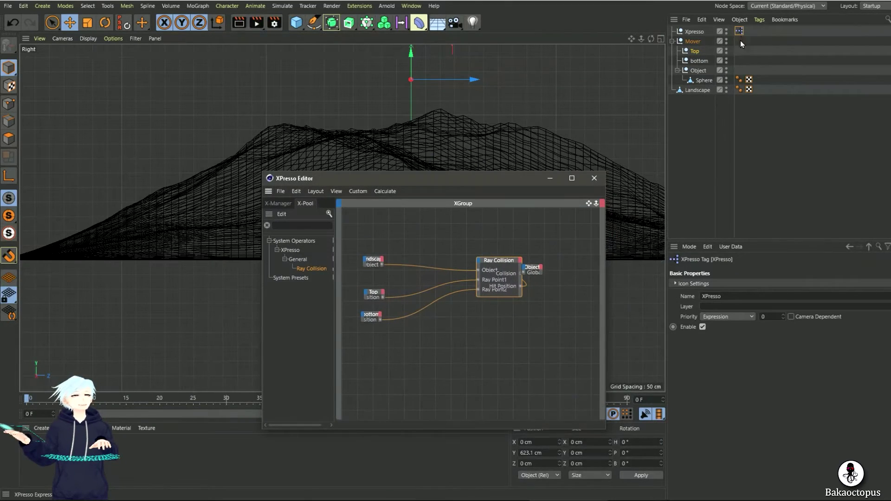
pyautogui.click(500, 261)
pyautogui.click(731, 293)
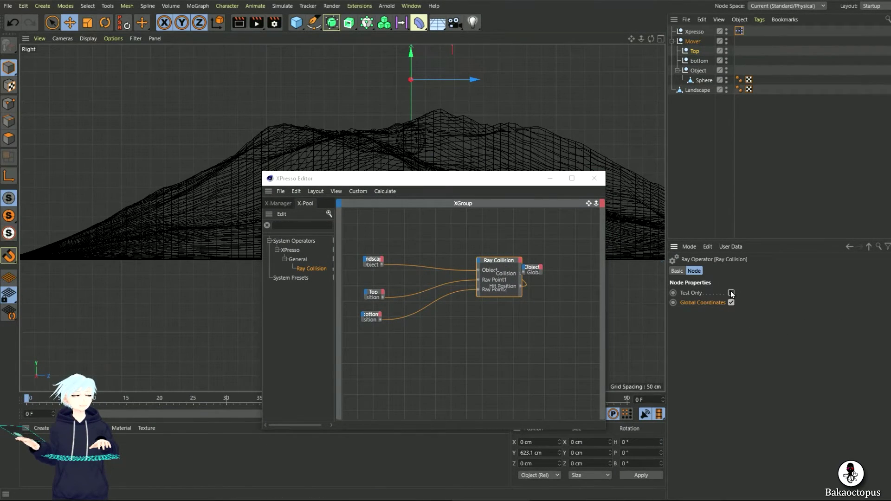
pyautogui.click(550, 182)
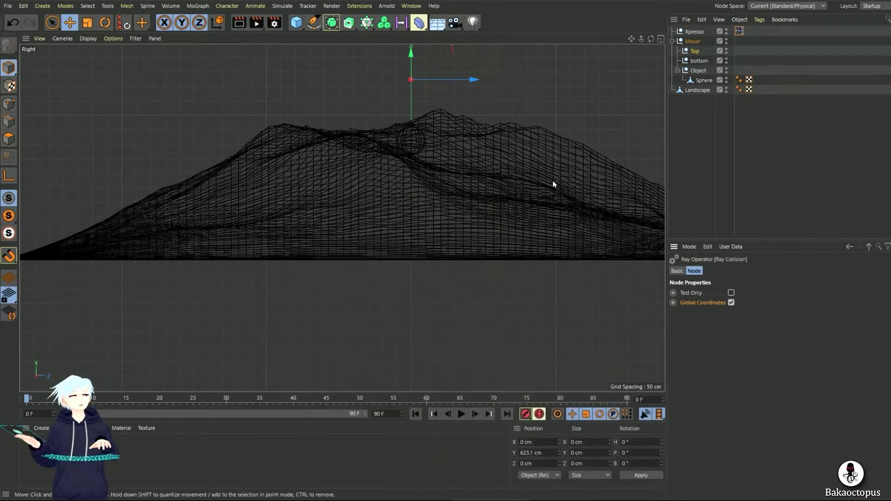
pyautogui.middleClick(552, 183)
# Maximize the perspective view near the landscape and drag the Mover null back and forth along X and Z
pyautogui.middleClick(251, 168)
pyautogui.keyDown('alt'); pyautogui.moveTo(428, 179); pyautogui.dragTo(534, 186); pyautogui.keyUp('alt')
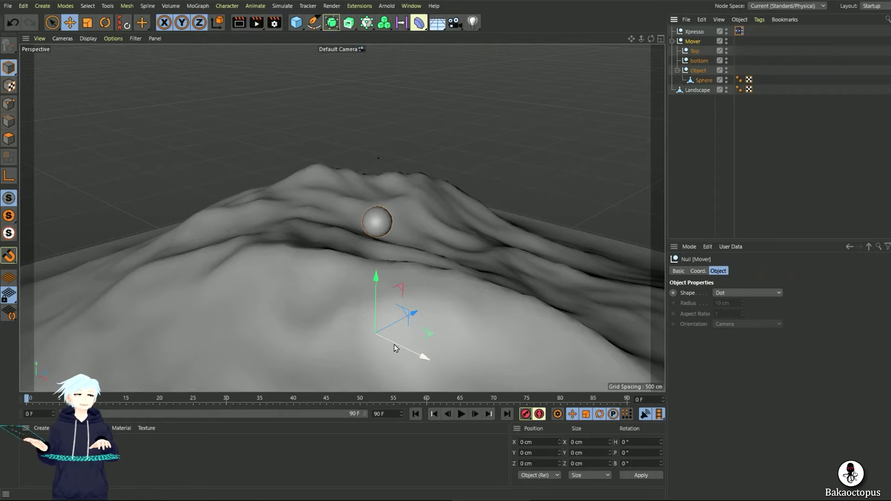
pyautogui.moveTo(393, 345); pyautogui.dragTo(370, 209)
pyautogui.moveTo(355, 335); pyautogui.dragTo(265, 406)
pyautogui.keyDown('alt'); pyautogui.moveTo(432, 265); pyautogui.dragTo(334, 276); pyautogui.keyUp('alt')
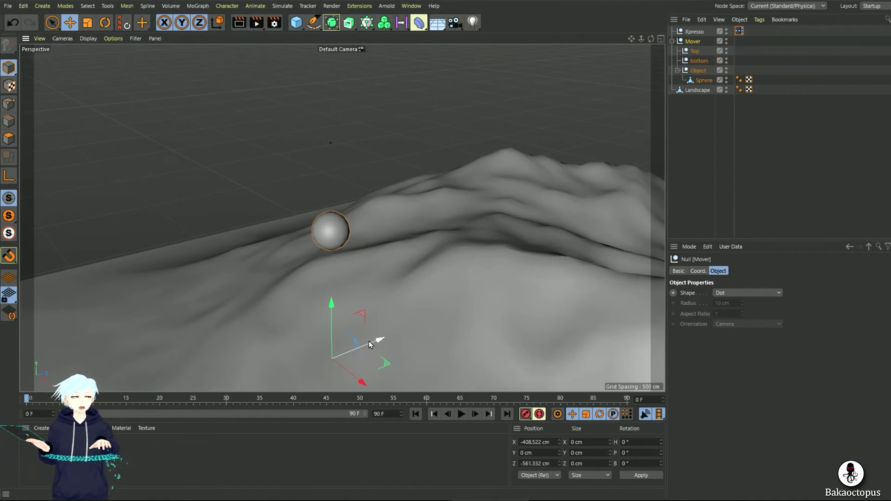
pyautogui.moveTo(375, 342); pyautogui.dragTo(355, 332)
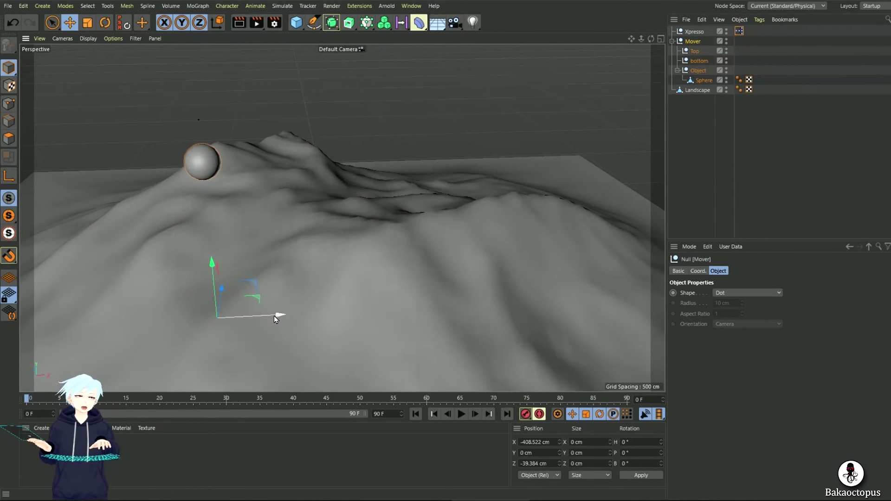
# Slide the Mover to X 166.289 cm, across Z, then to X 122.412 cm, keeping the sphere on the terrain
pyautogui.moveTo(274, 316); pyautogui.dragTo(447, 358)
pyautogui.scroll(5, 452, 308)
pyautogui.moveTo(362, 386); pyautogui.dragTo(298, 308)
pyautogui.scroll(-10, 300, 261)
pyautogui.moveTo(313, 252)
pyautogui.mouseDown()
pyautogui.moveTo(453, 257)
pyautogui.moveTo(325, 254)
pyautogui.mouseUp()
pyautogui.scroll(-4, 358, 274)
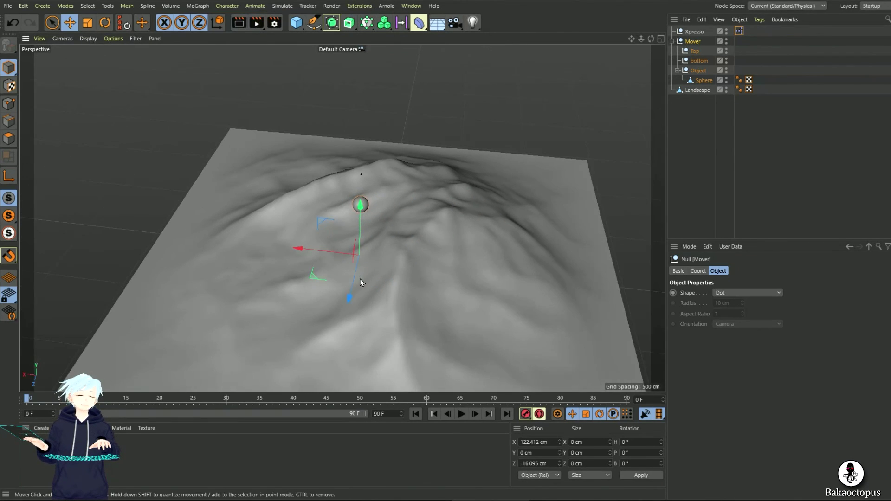
pyautogui.keyDown('alt'); pyautogui.moveTo(330, 300); pyautogui.dragTo(425, 305); pyautogui.keyUp('alt')
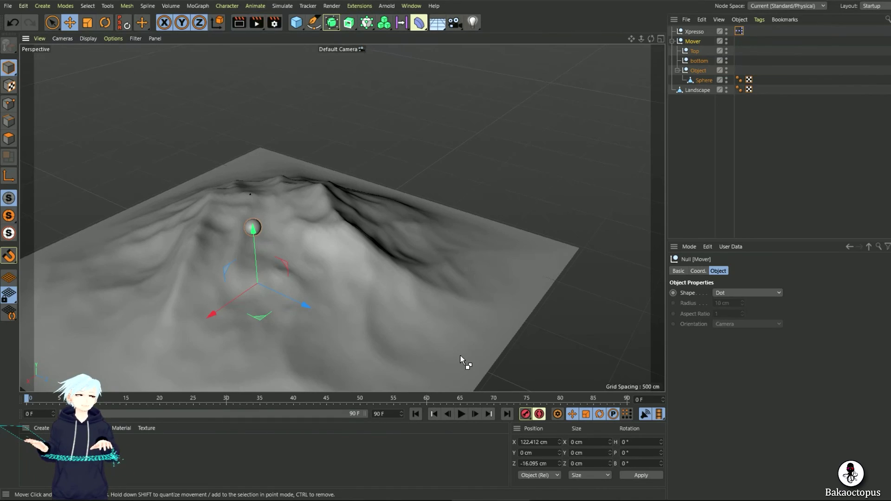